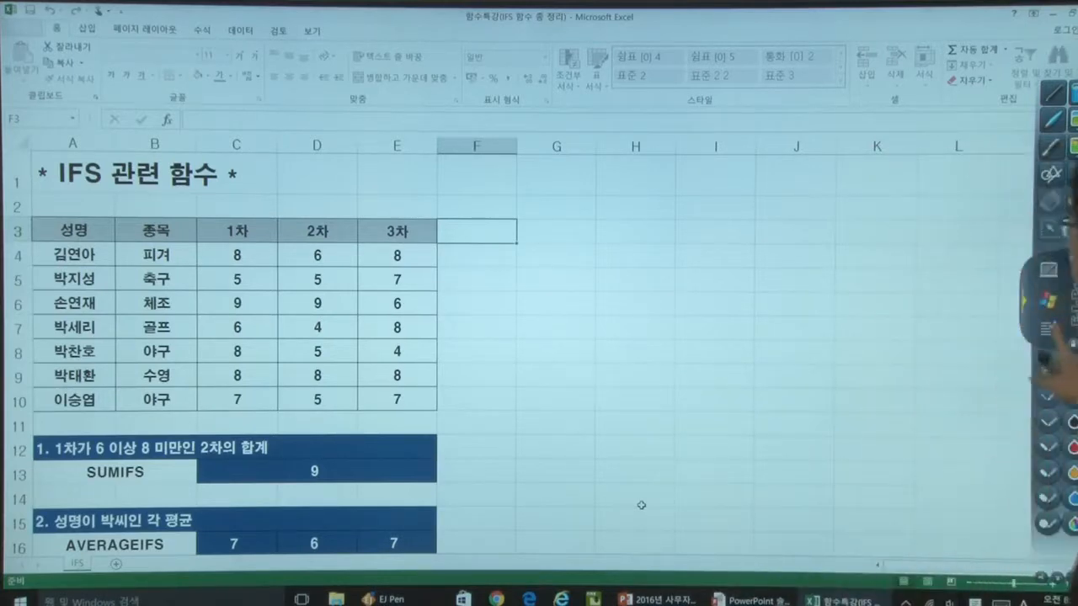
- Handwrite "=SUMIF(" in red ink beside the table and underline SUM and IF separately
{"action": "left_click", "coordinate": [1048, 329]}
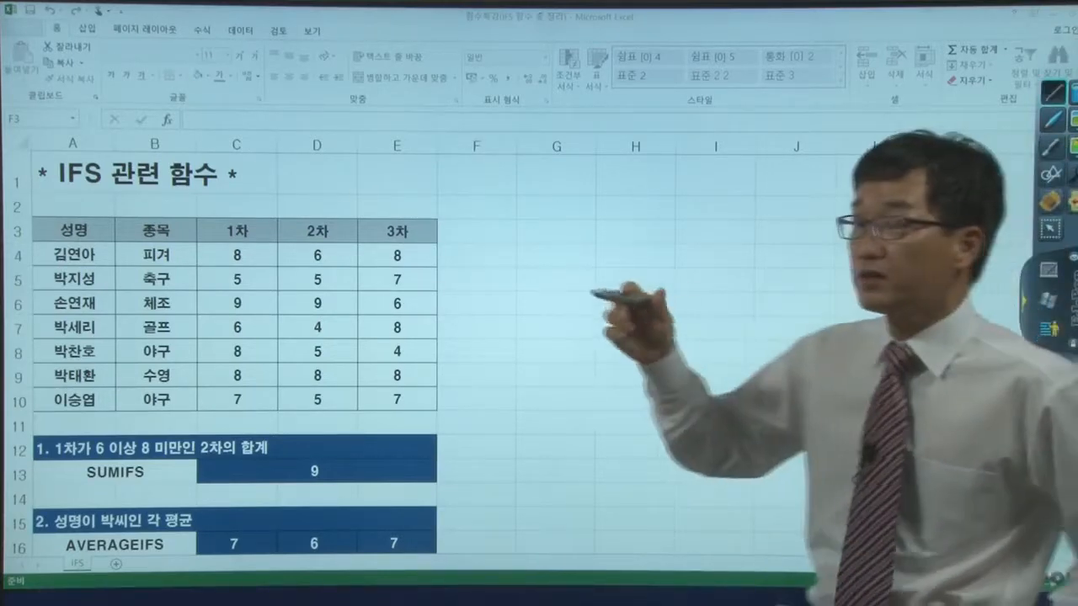
{"action": "mouse_move", "coordinate": [475, 168]}
{"action": "left_mouse_down"}
{"action": "mouse_move", "coordinate": [458, 195]}
{"action": "mouse_move", "coordinate": [506, 175]}
{"action": "mouse_move", "coordinate": [530, 199]}
{"action": "mouse_move", "coordinate": [554, 197]}
{"action": "left_mouse_up"}
{"action": "mouse_move", "coordinate": [563, 176]}
{"action": "left_mouse_down"}
{"action": "mouse_move", "coordinate": [578, 175]}
{"action": "mouse_move", "coordinate": [564, 204]}
{"action": "left_mouse_up"}
{"action": "left_click_drag", "start_coordinate": [565, 192], "coordinate": [576, 189]}
{"action": "left_click_drag", "start_coordinate": [470, 210], "coordinate": [574, 216]}
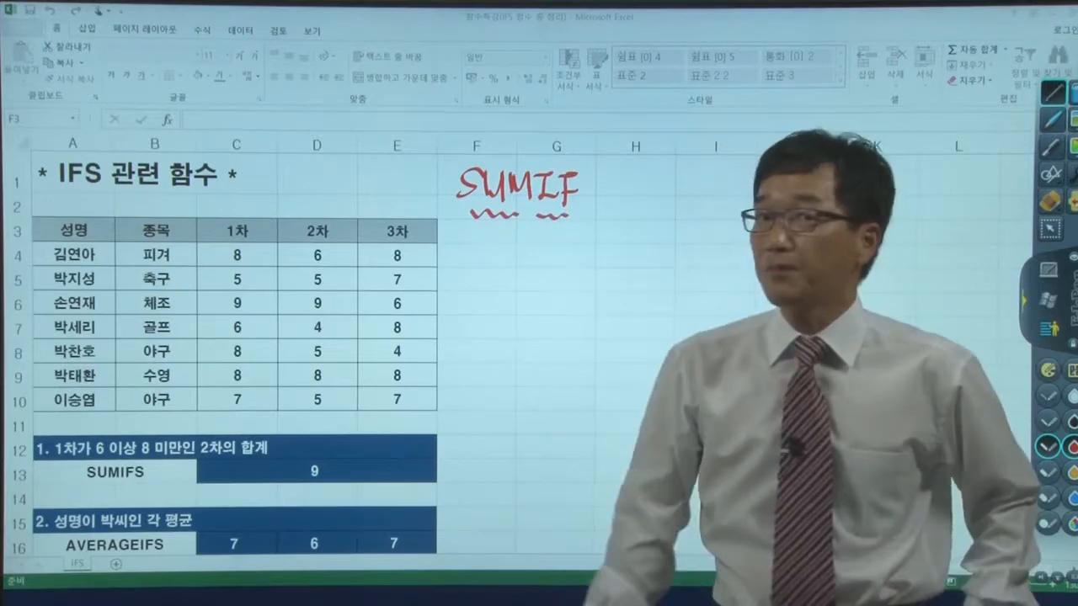
{"action": "mouse_move", "coordinate": [423, 176]}
{"action": "left_mouse_down"}
{"action": "mouse_move", "coordinate": [444, 176]}
{"action": "mouse_move", "coordinate": [447, 190]}
{"action": "left_mouse_up"}
{"action": "left_click_drag", "start_coordinate": [599, 178], "coordinate": [613, 242]}
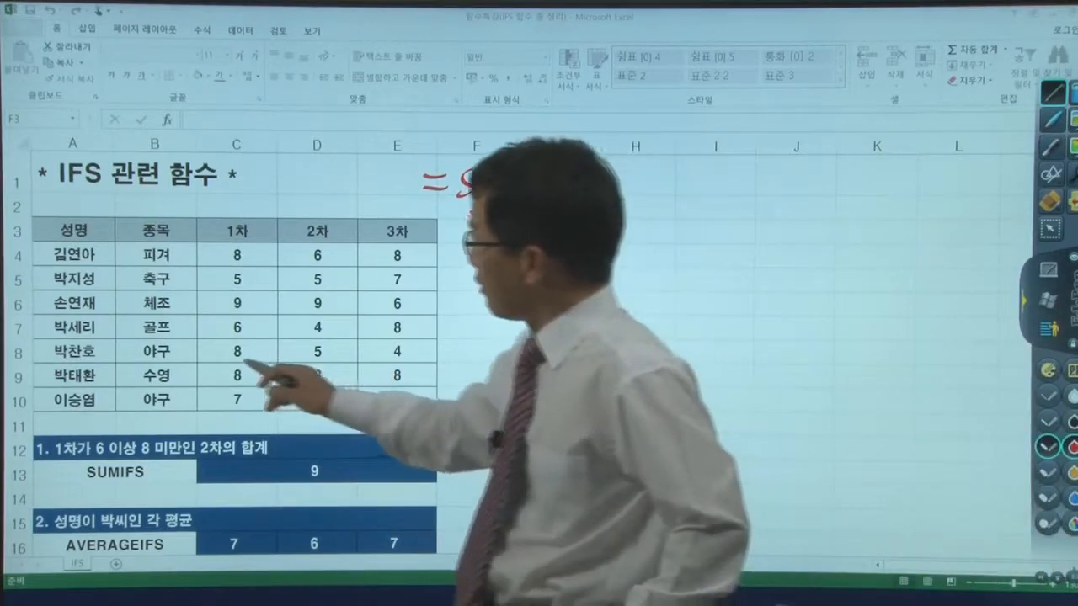
- Circle the two 야구 entries in the 종목 column in red and tick their 1차 scores
{"action": "mouse_move", "coordinate": [170, 339]}
{"action": "left_mouse_down"}
{"action": "mouse_move", "coordinate": [139, 350]}
{"action": "mouse_move", "coordinate": [172, 363]}
{"action": "mouse_move", "coordinate": [138, 393]}
{"action": "mouse_move", "coordinate": [172, 411]}
{"action": "left_mouse_up"}
{"action": "left_click_drag", "start_coordinate": [259, 342], "coordinate": [274, 340]}
{"action": "left_click_drag", "start_coordinate": [259, 397], "coordinate": [274, 396]}
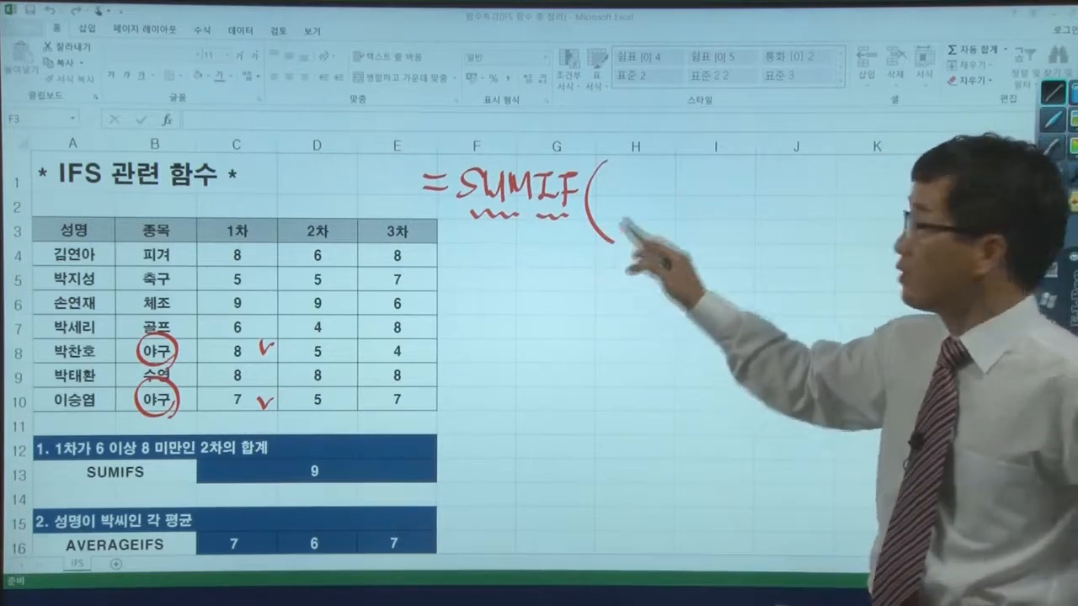
- Handwrite the SUMIF arguments 조건범위, 조건, 합계범위 in red and close the parenthesis
{"action": "left_click_drag", "start_coordinate": [621, 164], "coordinate": [638, 177]}
{"action": "left_click_drag", "start_coordinate": [641, 166], "coordinate": [656, 174]}
{"action": "mouse_move", "coordinate": [647, 176]}
{"action": "left_mouse_down"}
{"action": "mouse_move", "coordinate": [716, 180]}
{"action": "mouse_move", "coordinate": [734, 199]}
{"action": "mouse_move", "coordinate": [768, 173]}
{"action": "mouse_move", "coordinate": [810, 199]}
{"action": "left_mouse_up"}
{"action": "left_click_drag", "start_coordinate": [830, 156], "coordinate": [837, 160]}
{"action": "mouse_move", "coordinate": [826, 165]}
{"action": "left_mouse_down"}
{"action": "mouse_move", "coordinate": [841, 164]}
{"action": "mouse_move", "coordinate": [834, 175]}
{"action": "left_mouse_up"}
{"action": "left_click_drag", "start_coordinate": [844, 157], "coordinate": [845, 177]}
{"action": "left_click_drag", "start_coordinate": [845, 167], "coordinate": [850, 167]}
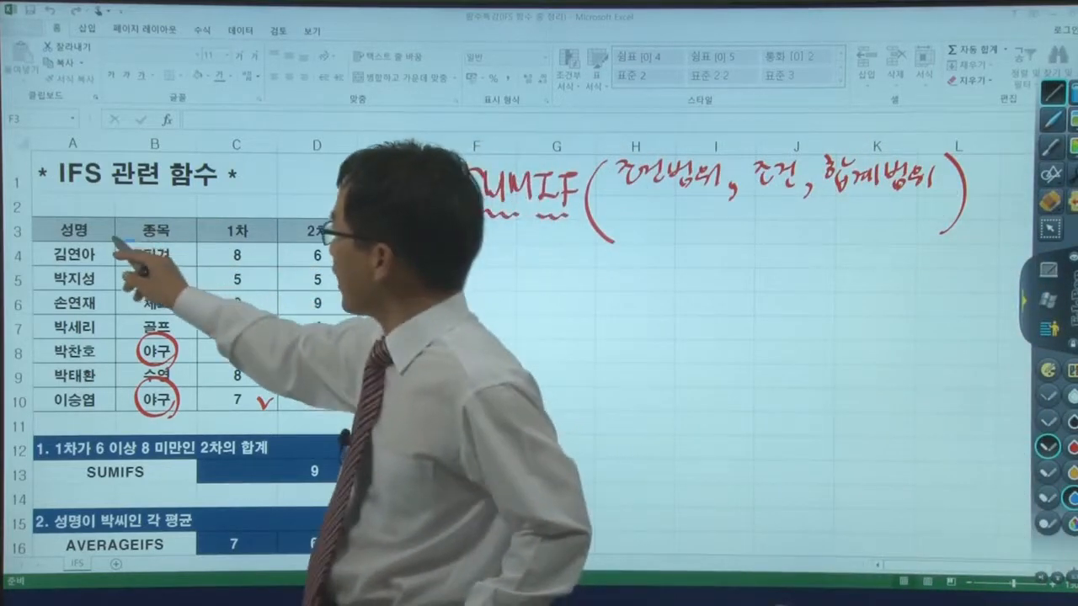
- Write A4:A10, "야구", C4:C10 in blue under the SUMIF arguments, marking the 종목 and 1차 columns
{"action": "left_click_drag", "start_coordinate": [134, 242], "coordinate": [115, 260]}
{"action": "mouse_move", "coordinate": [198, 391]}
{"action": "left_mouse_down"}
{"action": "mouse_move", "coordinate": [197, 413]}
{"action": "mouse_move", "coordinate": [178, 412]}
{"action": "left_mouse_up"}
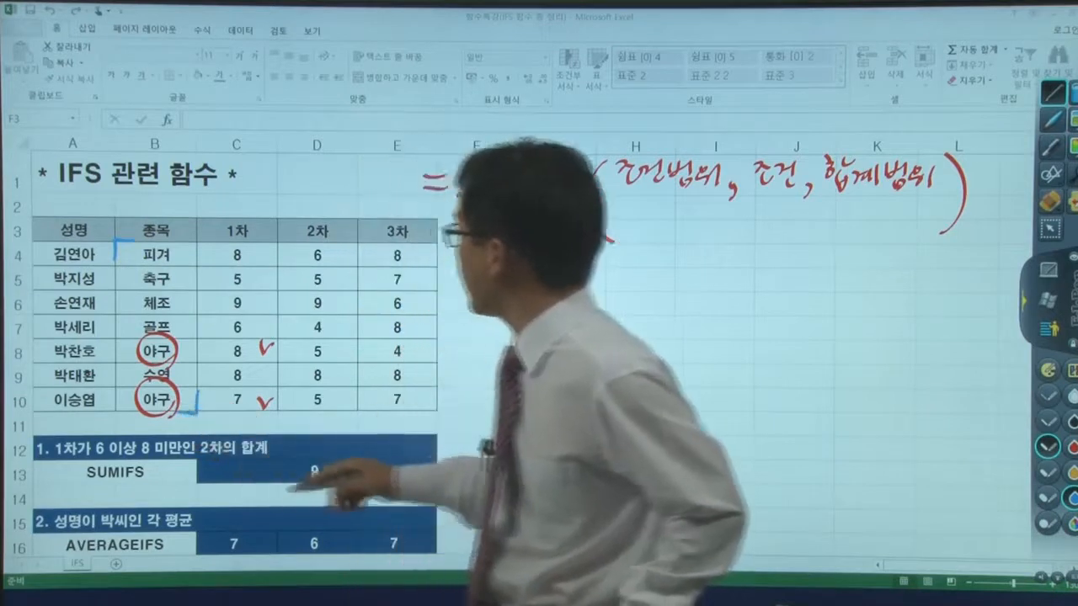
{"action": "mouse_move", "coordinate": [627, 209]}
{"action": "left_mouse_down"}
{"action": "mouse_move", "coordinate": [620, 235]}
{"action": "mouse_move", "coordinate": [704, 233]}
{"action": "mouse_move", "coordinate": [717, 214]}
{"action": "mouse_move", "coordinate": [731, 249]}
{"action": "left_mouse_up"}
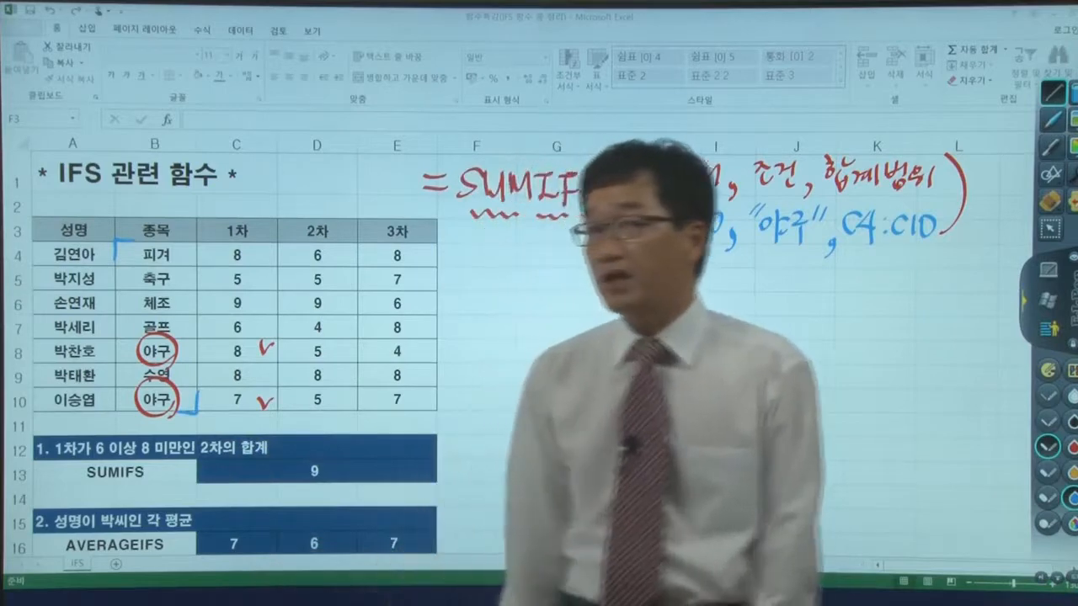
{"action": "mouse_move", "coordinate": [292, 283]}
{"action": "left_mouse_down"}
{"action": "mouse_move", "coordinate": [187, 329]}
{"action": "mouse_move", "coordinate": [277, 427]}
{"action": "left_mouse_up"}
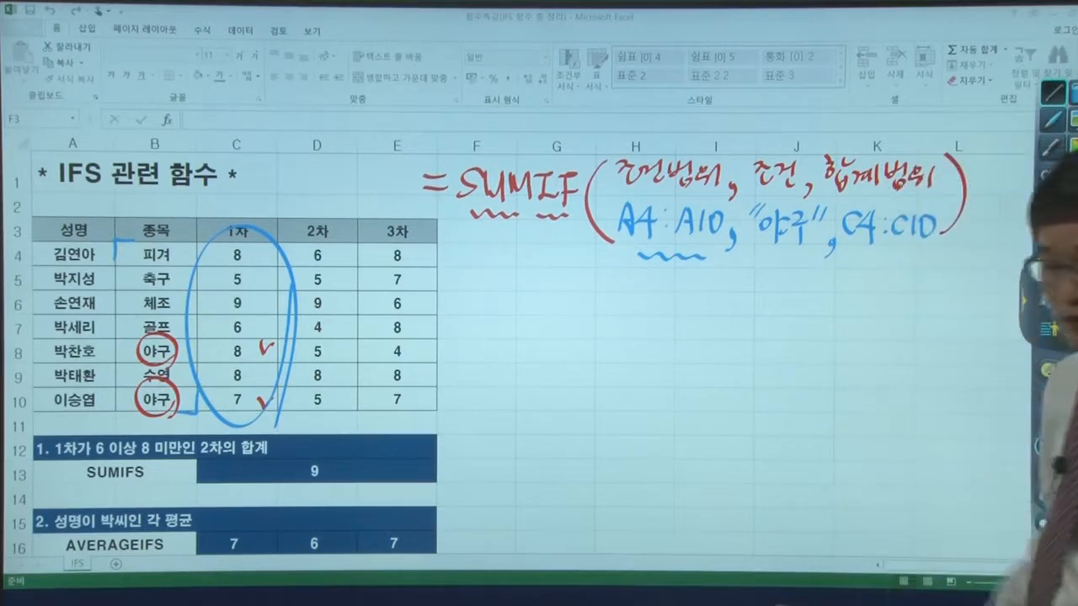
- Clear the ink, cross out the 1차 scores of 8 and above in blue, and circle 5, 6 and 7
{"action": "left_click", "coordinate": [1048, 300]}
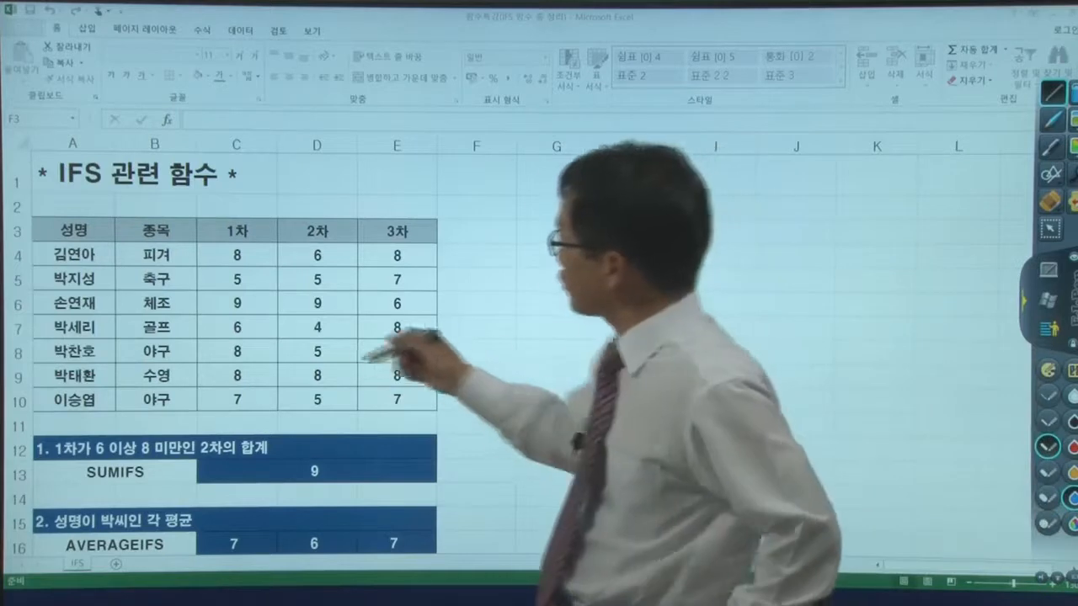
{"action": "left_click_drag", "start_coordinate": [259, 251], "coordinate": [268, 261]}
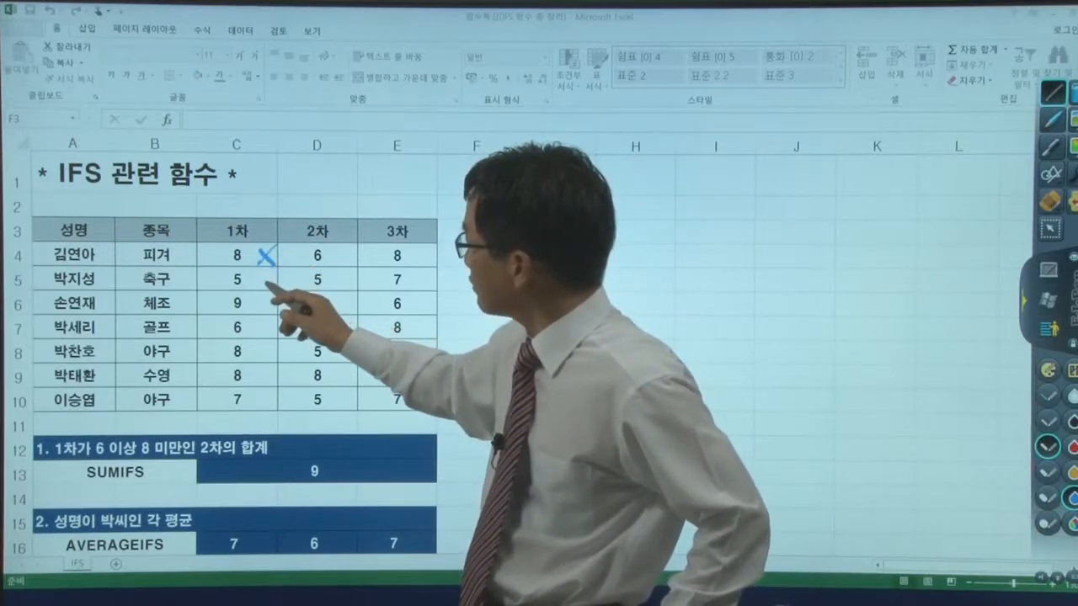
{"action": "left_click_drag", "start_coordinate": [251, 270], "coordinate": [257, 285]}
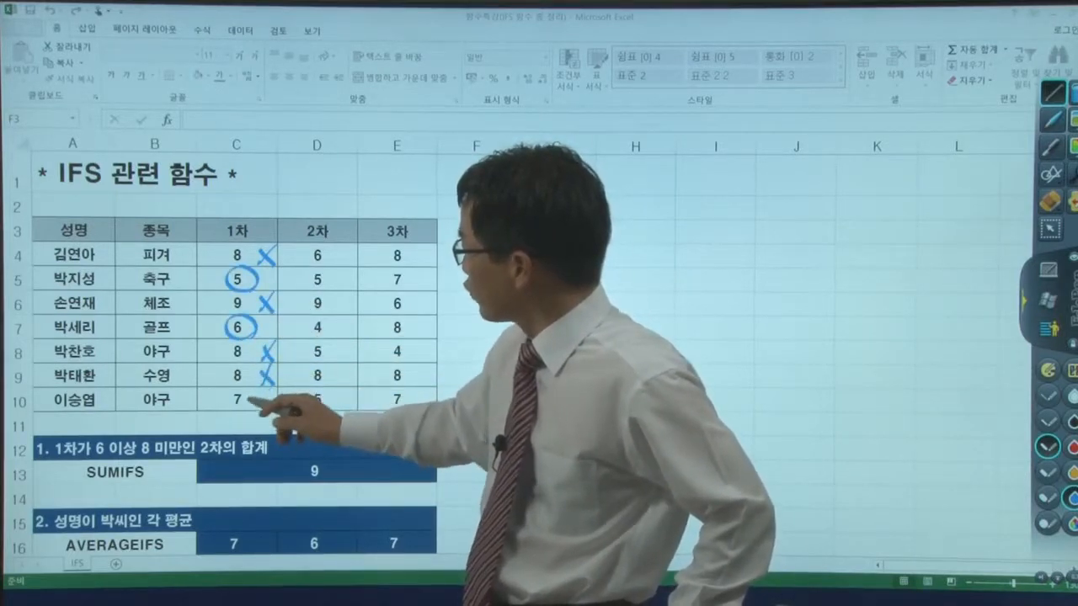
{"action": "left_click_drag", "start_coordinate": [245, 384], "coordinate": [239, 381]}
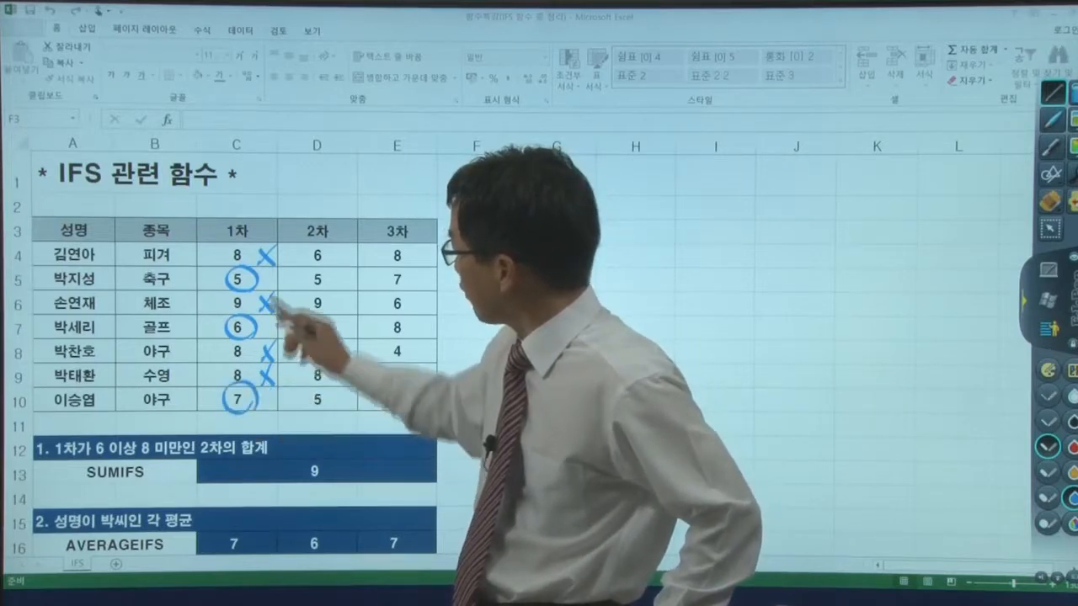
- Cross out the circled 1차 score 5 and tick the circled scores 6 and 7
{"action": "mouse_move", "coordinate": [276, 271]}
{"action": "left_mouse_down"}
{"action": "mouse_move", "coordinate": [266, 288]}
{"action": "mouse_move", "coordinate": [277, 288]}
{"action": "left_mouse_up"}
{"action": "mouse_move", "coordinate": [258, 266]}
{"action": "left_mouse_down"}
{"action": "mouse_move", "coordinate": [231, 292]}
{"action": "mouse_move", "coordinate": [255, 292]}
{"action": "left_mouse_up"}
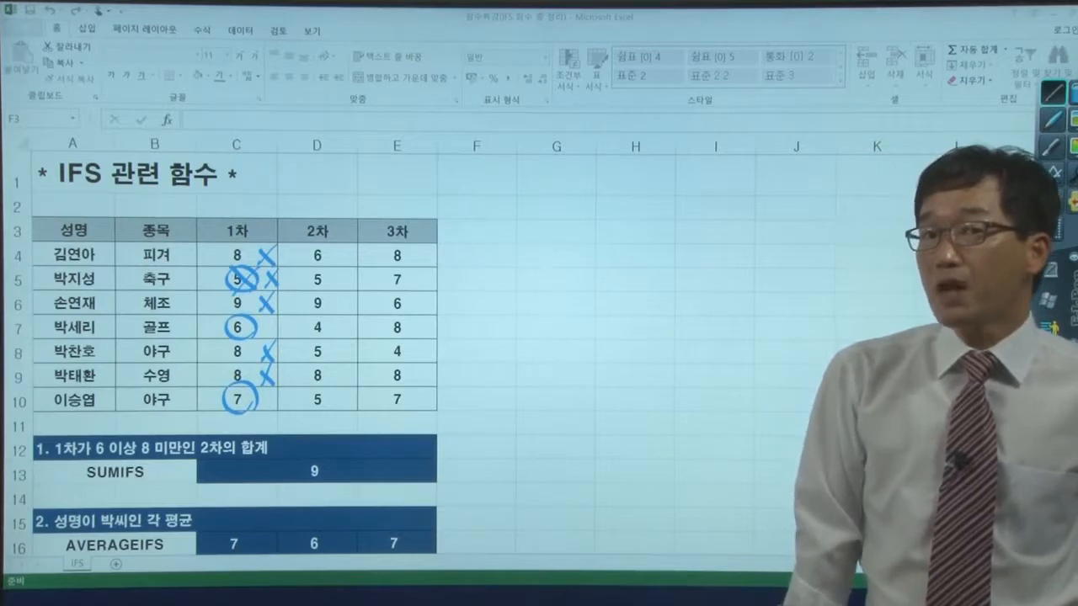
{"action": "left_click_drag", "start_coordinate": [208, 329], "coordinate": [226, 322]}
{"action": "left_click_drag", "start_coordinate": [207, 396], "coordinate": [225, 392]}
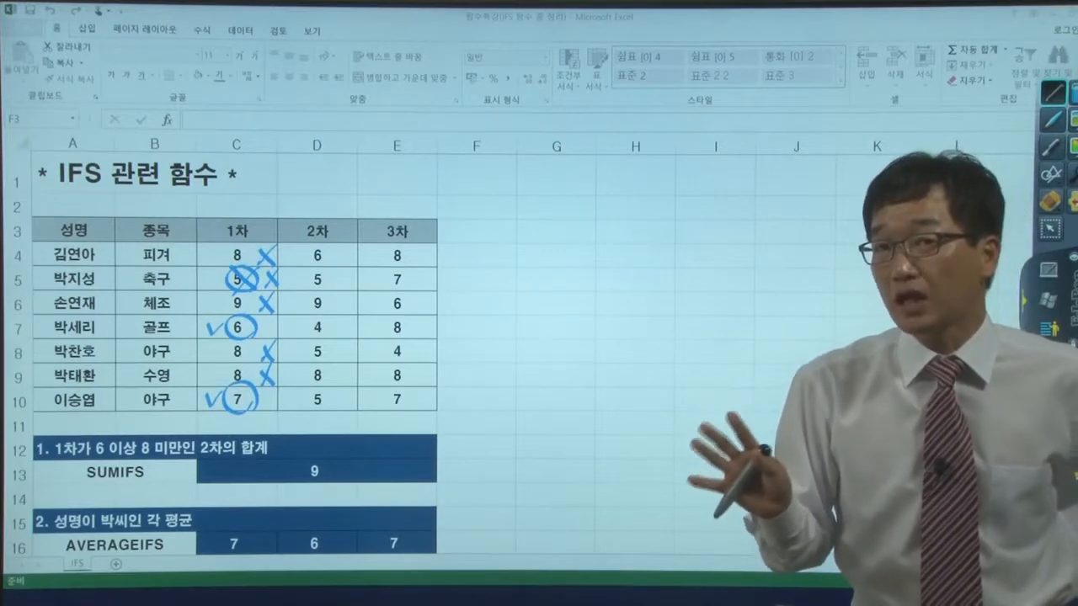
- Circle 2차의 in question 1 and link the 6 and 7 rows by red arrows to their circled 2차 scores
{"action": "left_click_drag", "start_coordinate": [238, 441], "coordinate": [202, 440]}
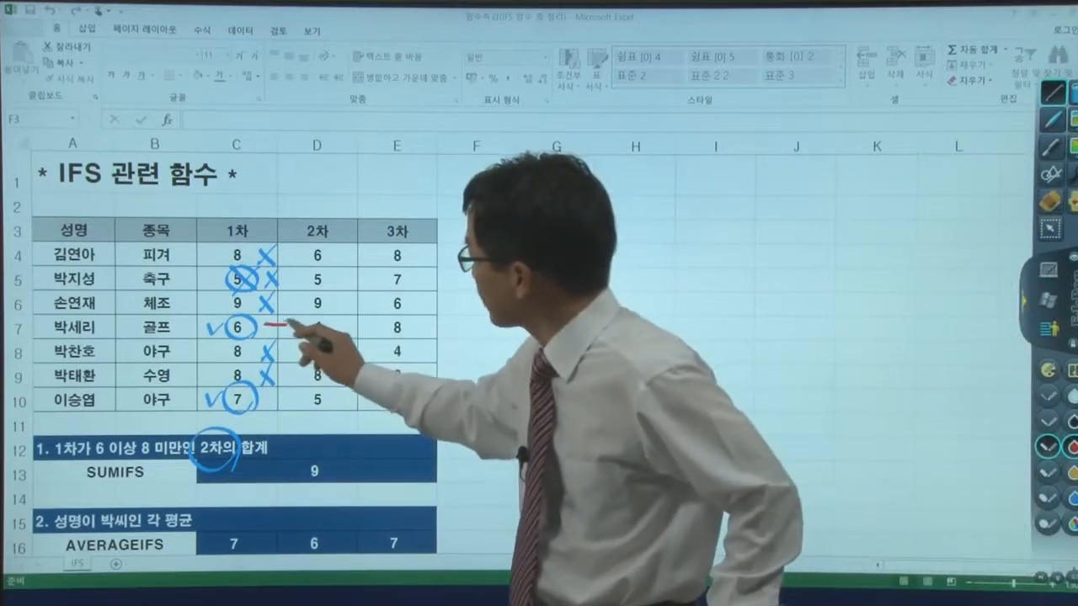
{"action": "left_click_drag", "start_coordinate": [266, 326], "coordinate": [295, 322]}
{"action": "left_click_drag", "start_coordinate": [268, 393], "coordinate": [293, 393]}
{"action": "left_click_drag", "start_coordinate": [327, 314], "coordinate": [332, 320]}
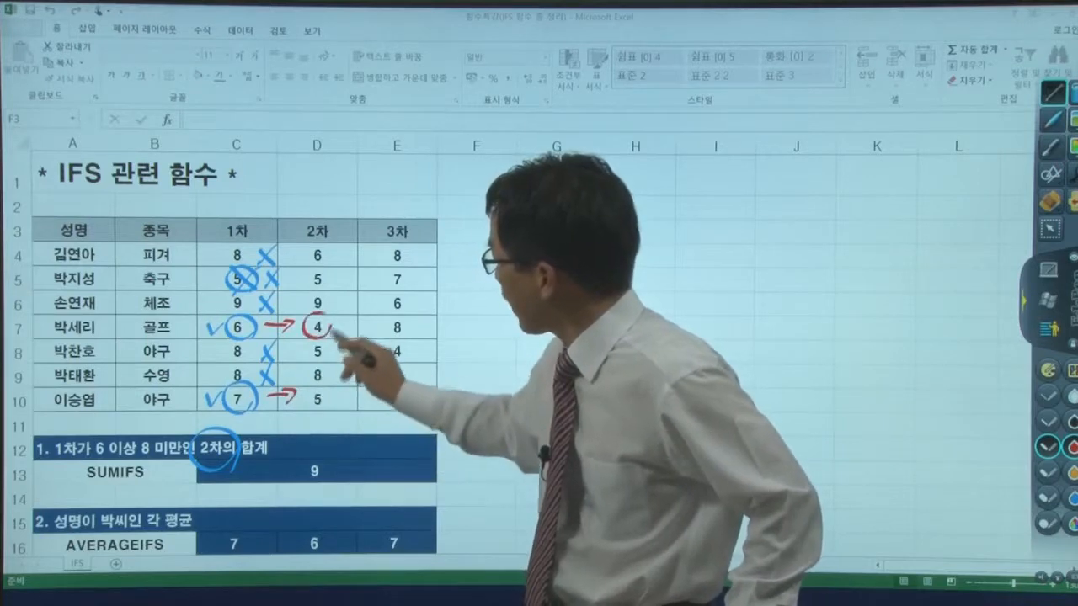
{"action": "left_click_drag", "start_coordinate": [328, 386], "coordinate": [337, 396]}
{"action": "mouse_move", "coordinate": [335, 326]}
{"action": "left_mouse_down"}
{"action": "mouse_move", "coordinate": [352, 373]}
{"action": "mouse_move", "coordinate": [333, 393]}
{"action": "left_mouse_up"}
{"action": "mouse_move", "coordinate": [347, 378]}
{"action": "left_mouse_down"}
{"action": "mouse_move", "coordinate": [359, 426]}
{"action": "mouse_move", "coordinate": [325, 504]}
{"action": "left_mouse_up"}
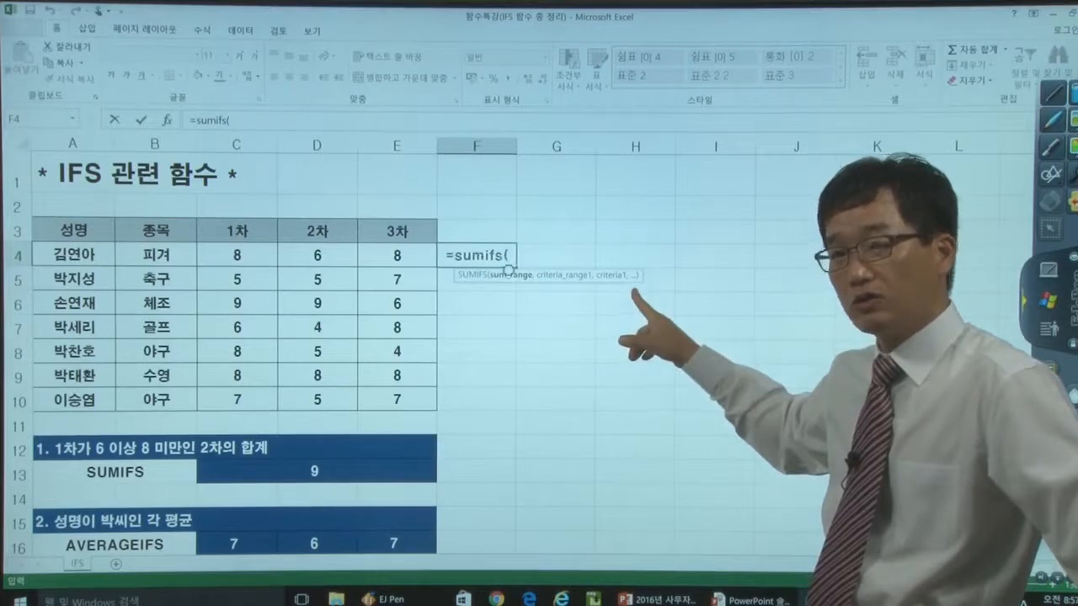
- Remove the stray H6 reference from the =sumifs( formula in F4 and open its function arguments dialog
{"action": "left_click", "coordinate": [635, 304]}
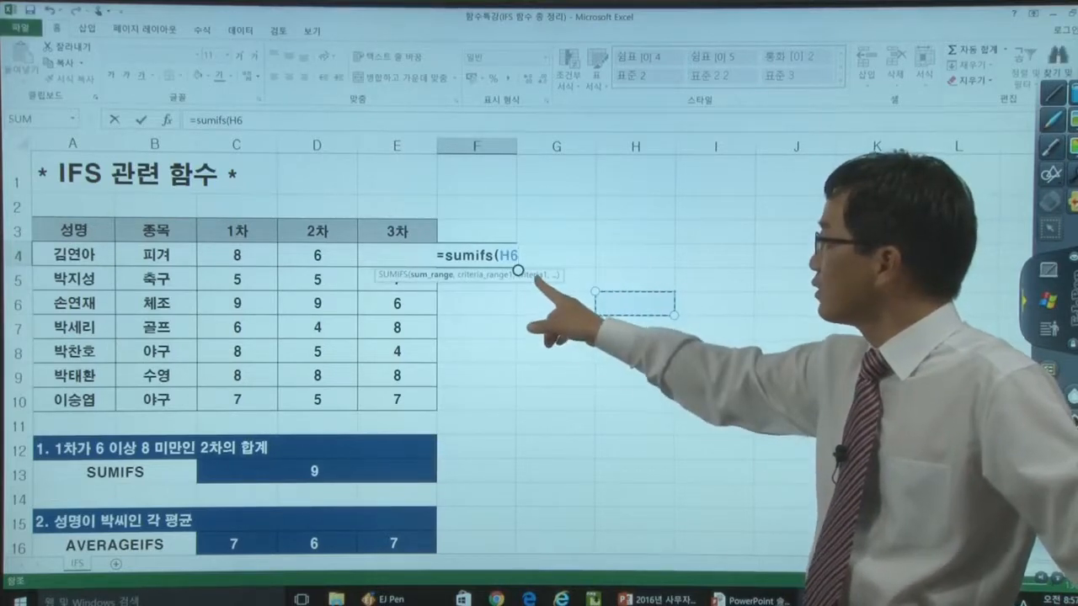
{"action": "key", "text": "BackSpace"}
{"action": "key", "text": "BackSpace"}
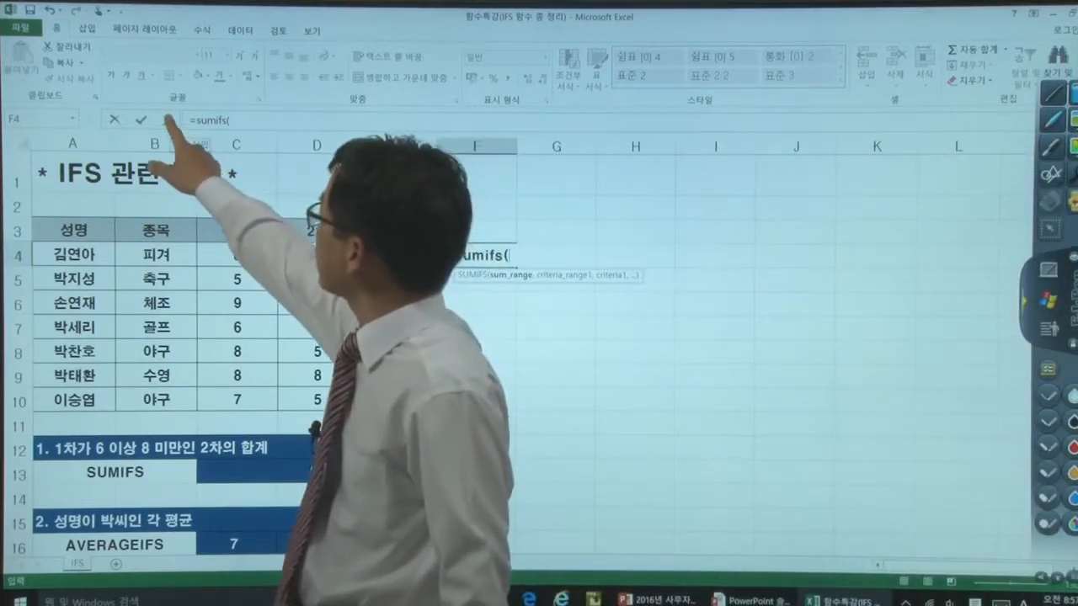
{"action": "left_click", "coordinate": [167, 119]}
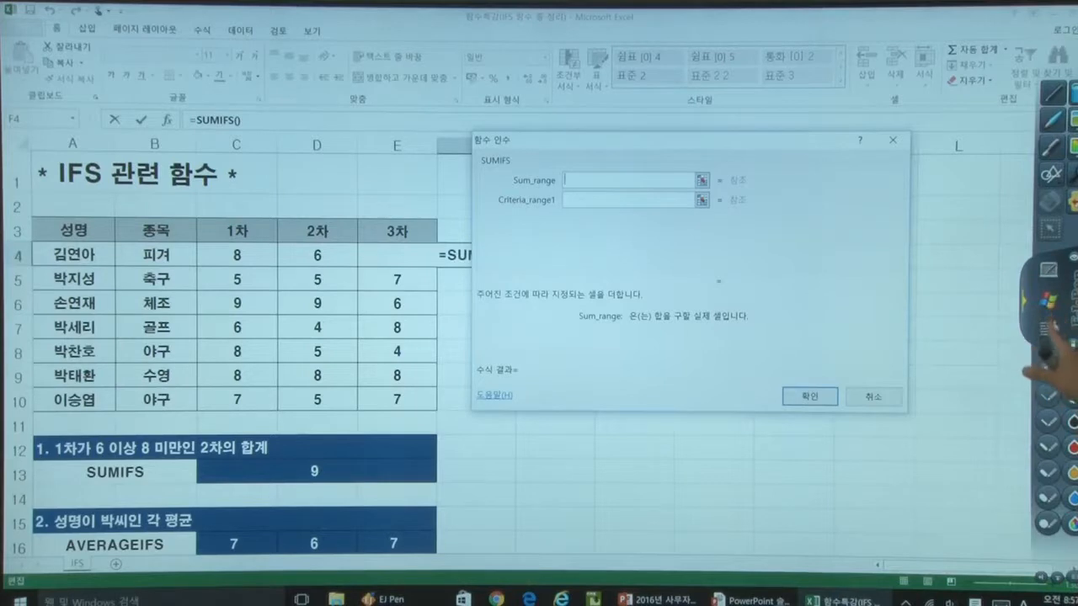
- Circle Sum_range and Criteria_range1 in red ink and bracket the 1차 scores in C4:C10
{"action": "left_click", "coordinate": [1049, 329]}
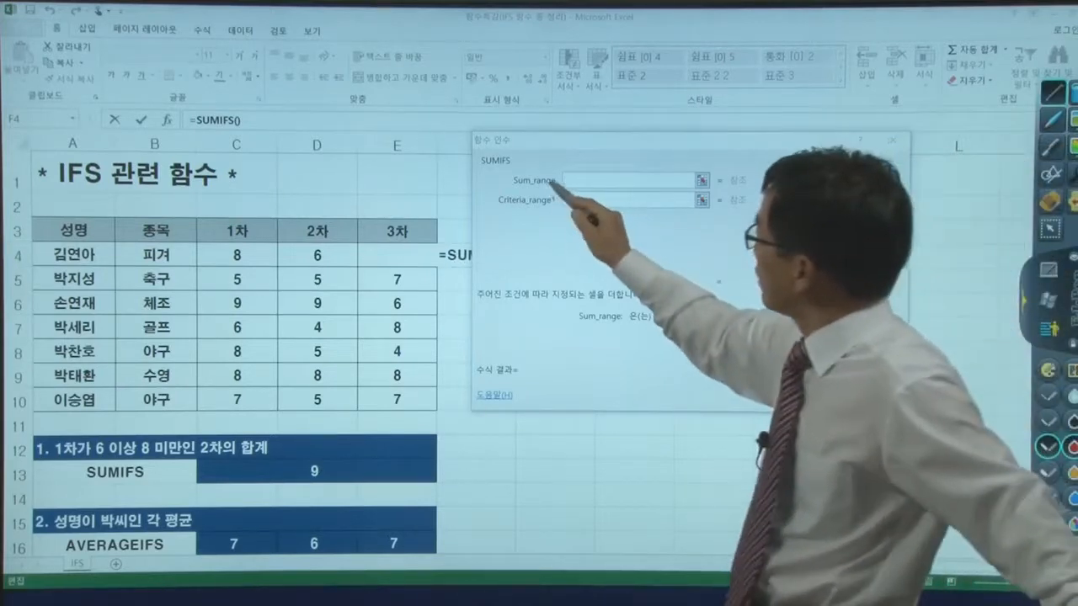
{"action": "left_click_drag", "start_coordinate": [556, 166], "coordinate": [549, 163]}
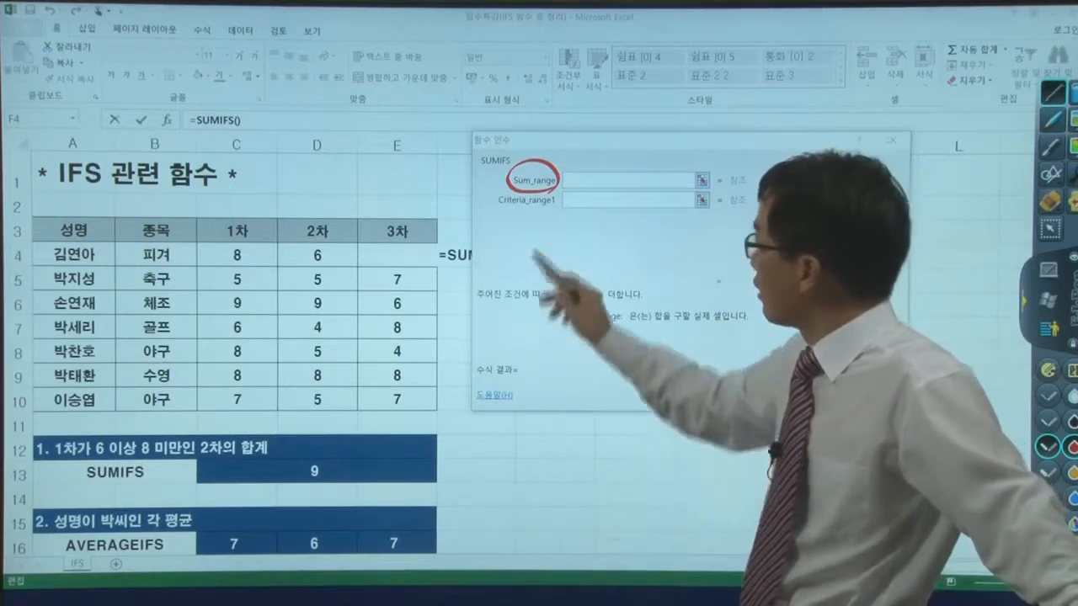
{"action": "mouse_move", "coordinate": [510, 195]}
{"action": "left_mouse_down"}
{"action": "mouse_move", "coordinate": [539, 217]}
{"action": "mouse_move", "coordinate": [554, 195]}
{"action": "left_mouse_up"}
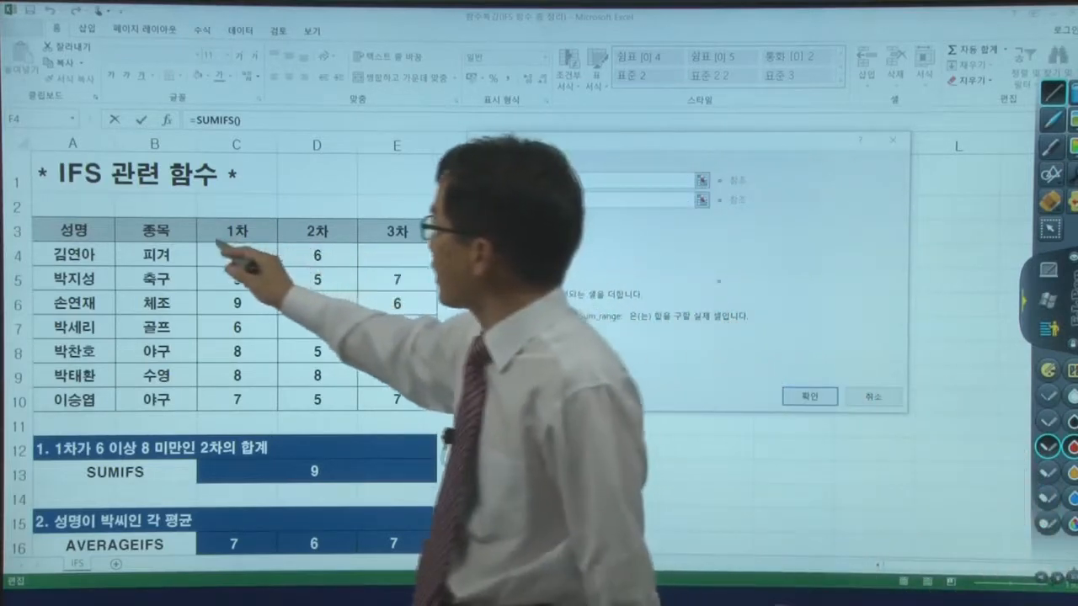
{"action": "left_click_drag", "start_coordinate": [222, 242], "coordinate": [201, 267]}
{"action": "left_click_drag", "start_coordinate": [277, 385], "coordinate": [258, 415]}
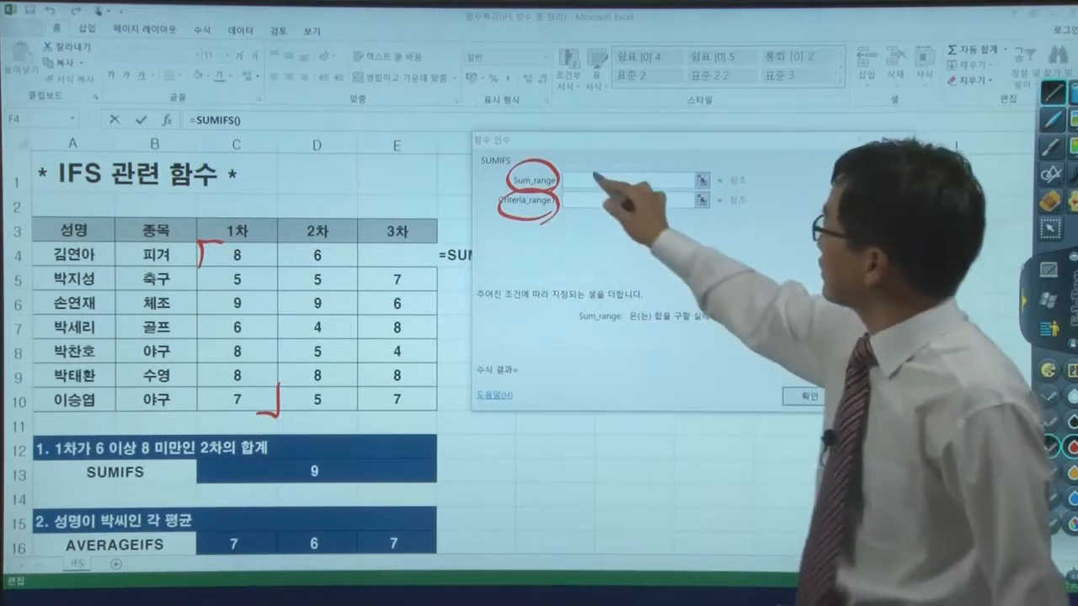
- Handwrite C4:C10 over the Sum_range box, then erase it and write D4:D10 instead
{"action": "mouse_move", "coordinate": [592, 174]}
{"action": "left_mouse_down"}
{"action": "mouse_move", "coordinate": [595, 183]}
{"action": "mouse_move", "coordinate": [636, 178]}
{"action": "left_mouse_up"}
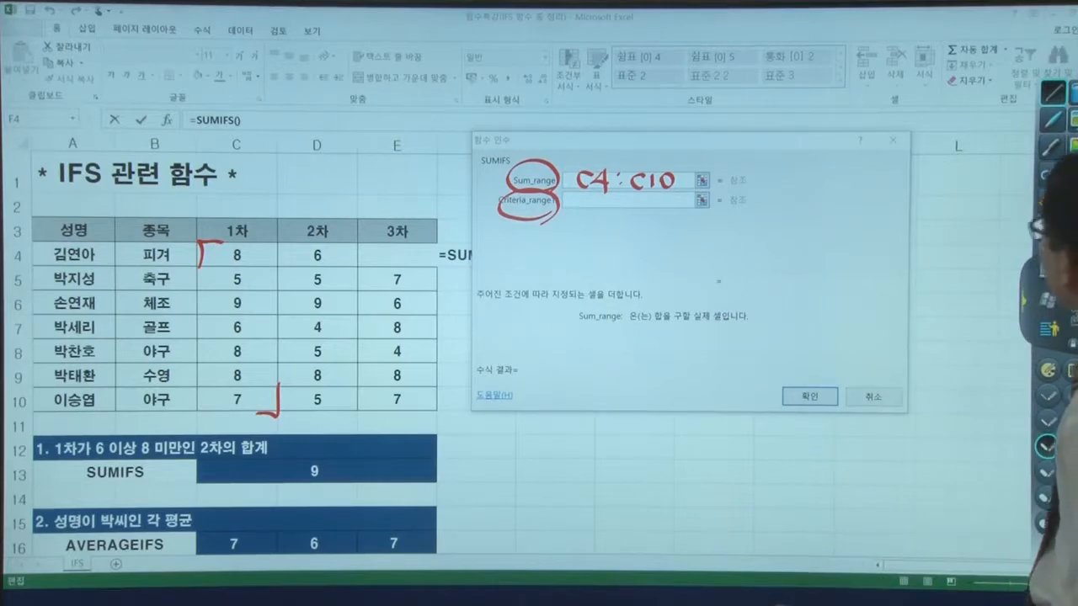
{"action": "left_click", "coordinate": [1045, 229]}
{"action": "left_click_drag", "start_coordinate": [583, 182], "coordinate": [679, 180]}
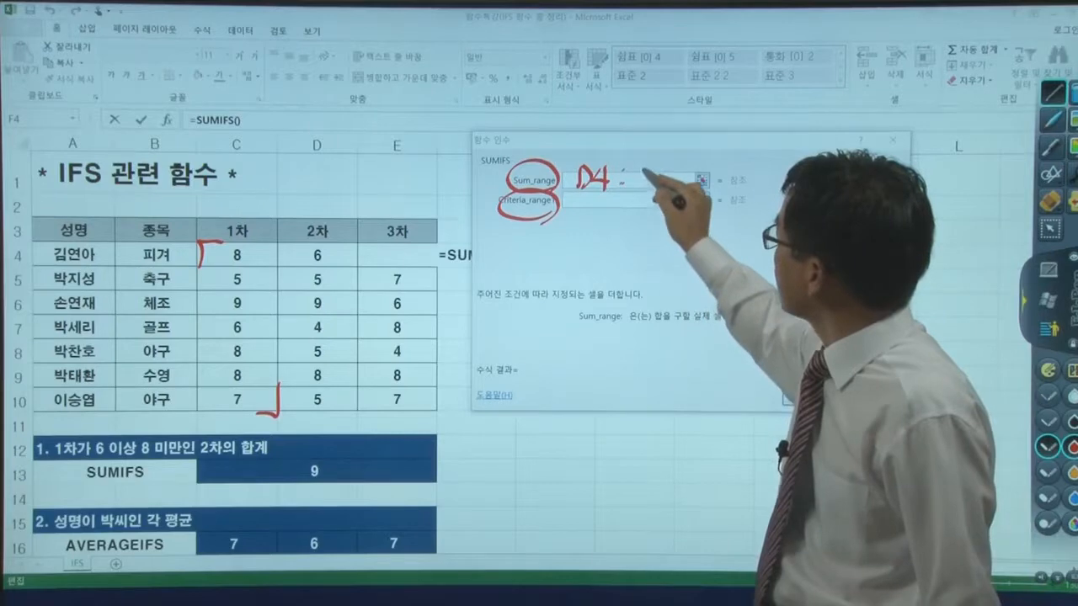
{"action": "left_click_drag", "start_coordinate": [674, 173], "coordinate": [671, 174]}
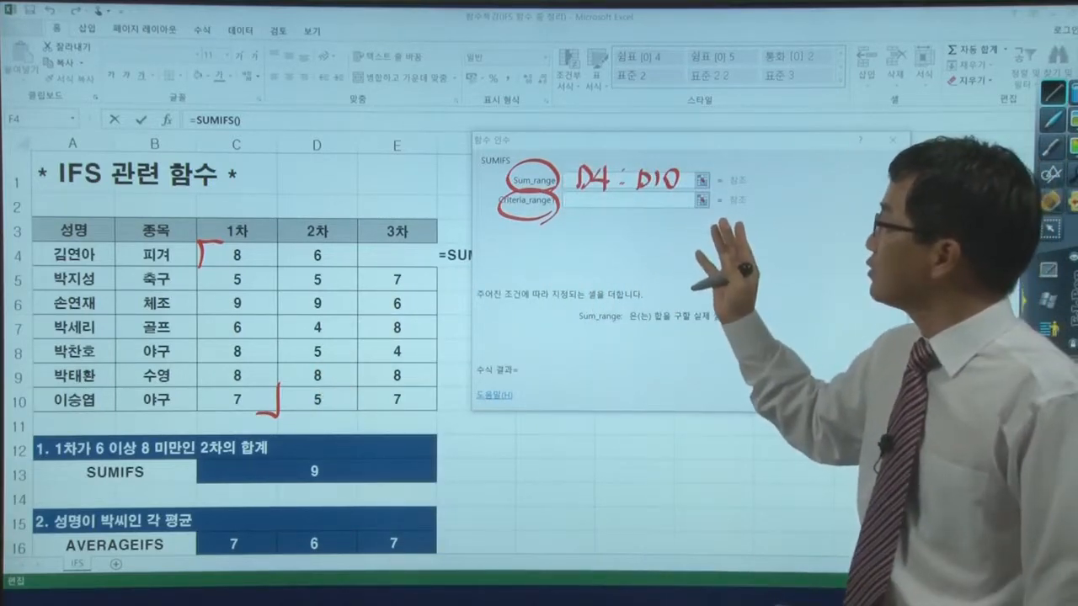
- Handwrite the condition range over the Criteria_range1 box in red ink
{"action": "mouse_move", "coordinate": [590, 199]}
{"action": "left_mouse_down"}
{"action": "mouse_move", "coordinate": [581, 210]}
{"action": "mouse_move", "coordinate": [591, 214]}
{"action": "left_mouse_up"}
{"action": "mouse_move", "coordinate": [609, 199]}
{"action": "left_mouse_down"}
{"action": "mouse_move", "coordinate": [671, 219]}
{"action": "mouse_move", "coordinate": [683, 200]}
{"action": "left_mouse_up"}
{"action": "left_click", "coordinate": [628, 215]}
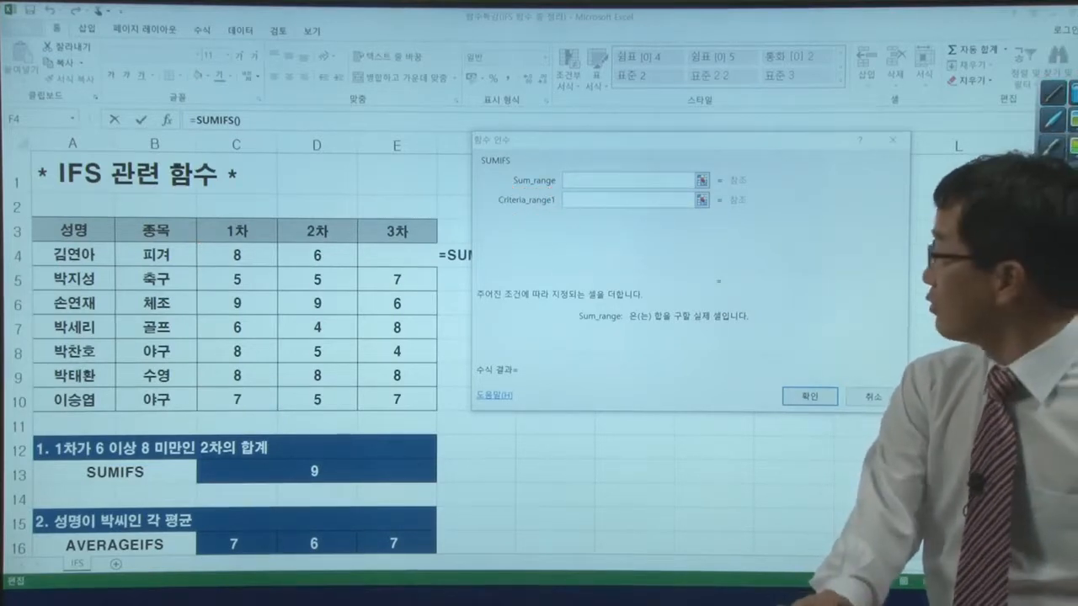
- Set the SUMIFS Sum_range to the 2차 scores in D4:D10
{"action": "left_click", "coordinate": [580, 179]}
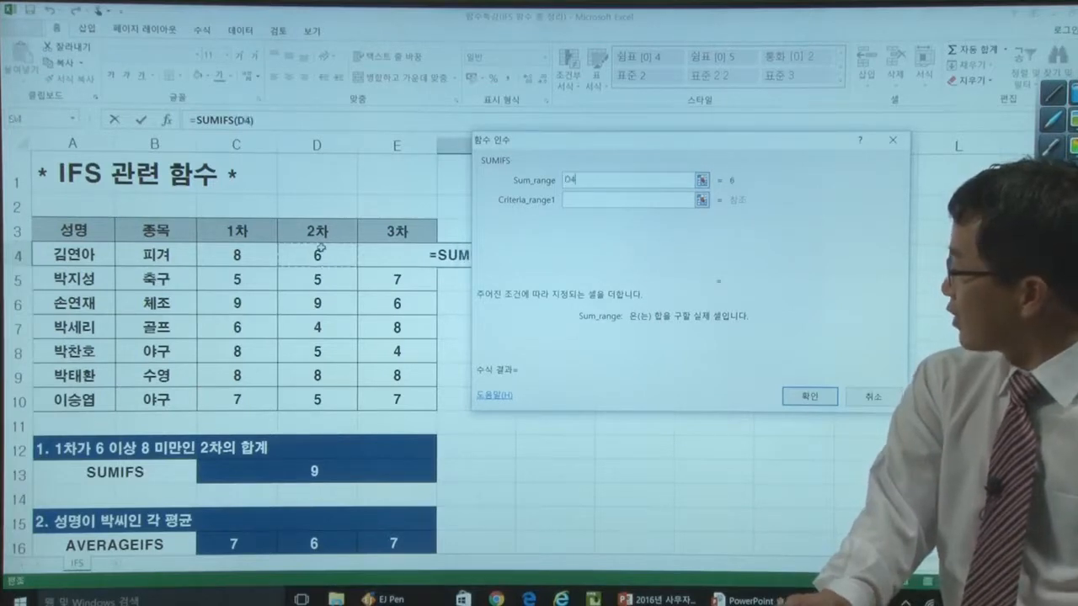
{"action": "left_click_drag", "start_coordinate": [321, 247], "coordinate": [318, 334]}
{"action": "left_click_drag", "start_coordinate": [318, 396], "coordinate": [325, 396]}
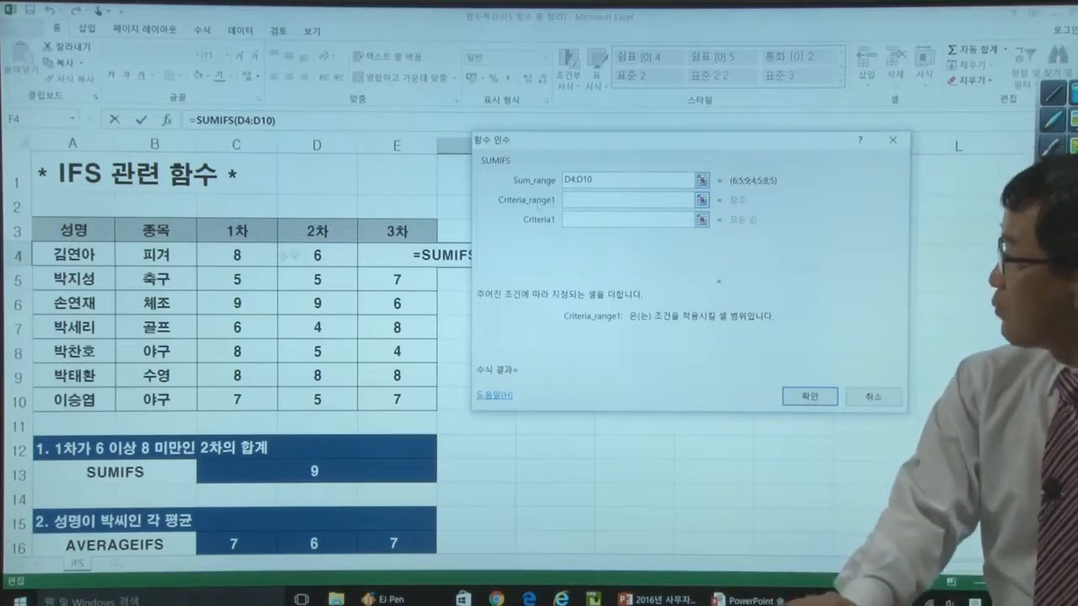
- Set Criteria_range1 to the 1차 scores in C4:C10 and Criteria1 to >=6
{"action": "left_click_drag", "start_coordinate": [239, 254], "coordinate": [238, 336]}
{"action": "left_click_drag", "start_coordinate": [236, 397], "coordinate": [237, 397]}
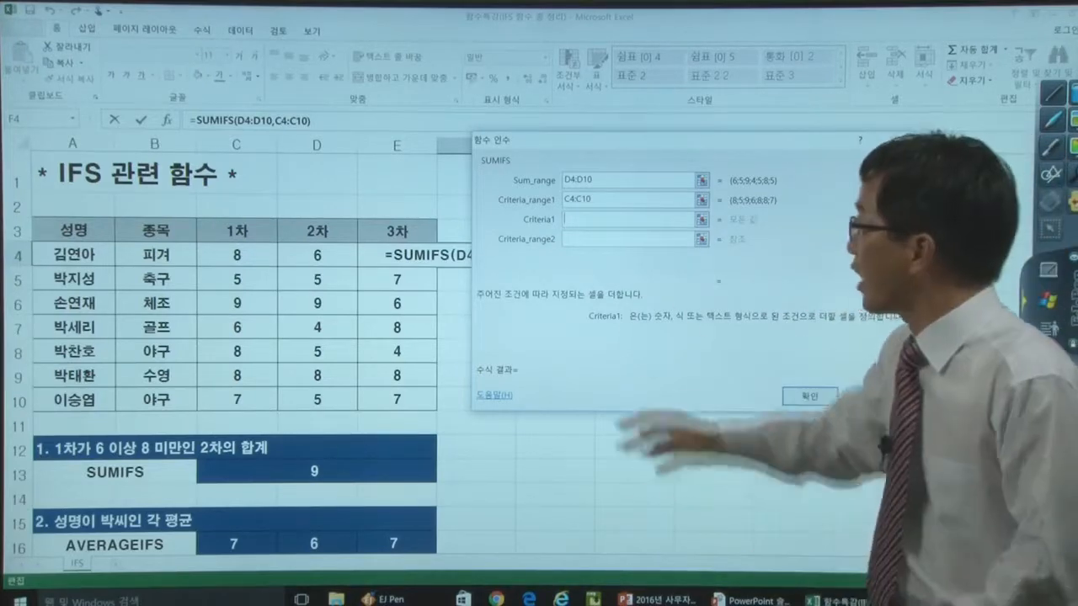
{"action": "left_click", "coordinate": [600, 179]}
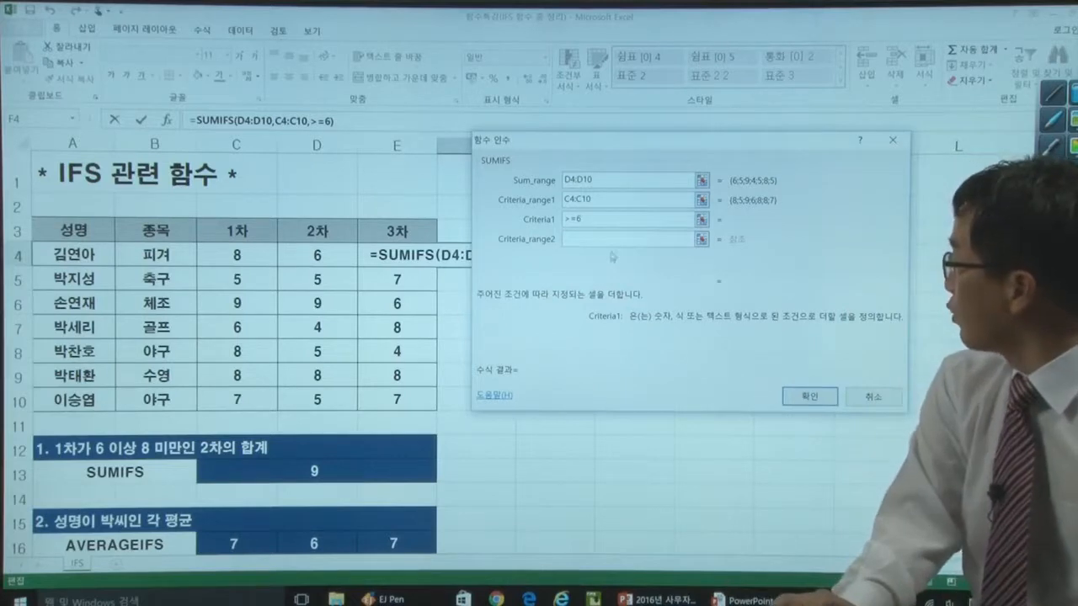
- Set Criteria_range2 to the 1차 scores in C4:C10 and Criteria2 to <8
{"action": "left_click_drag", "start_coordinate": [243, 250], "coordinate": [239, 280]}
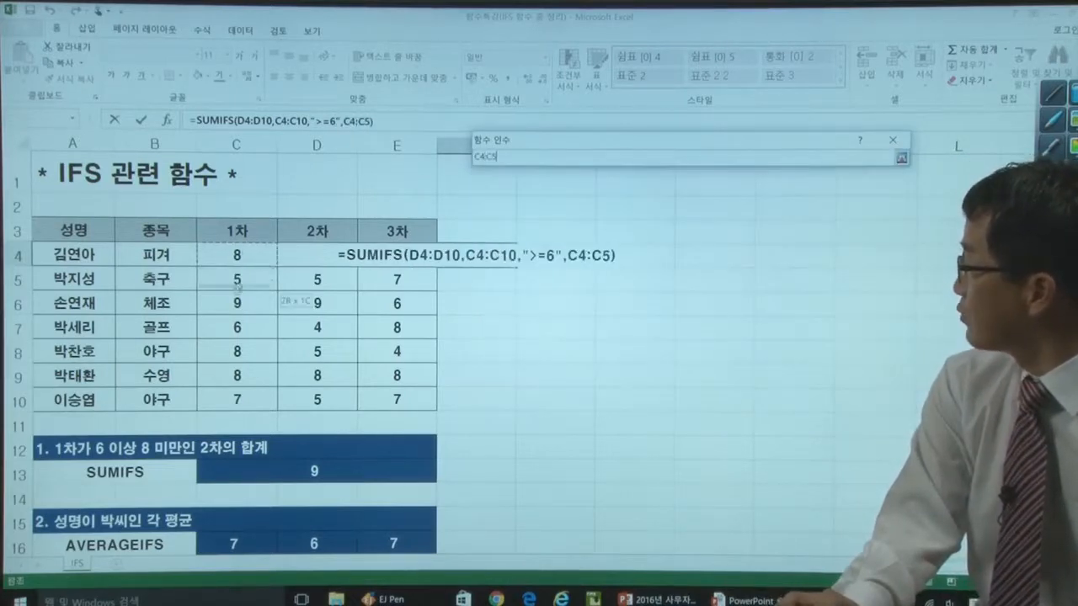
{"action": "left_click_drag", "start_coordinate": [230, 393], "coordinate": [229, 394]}
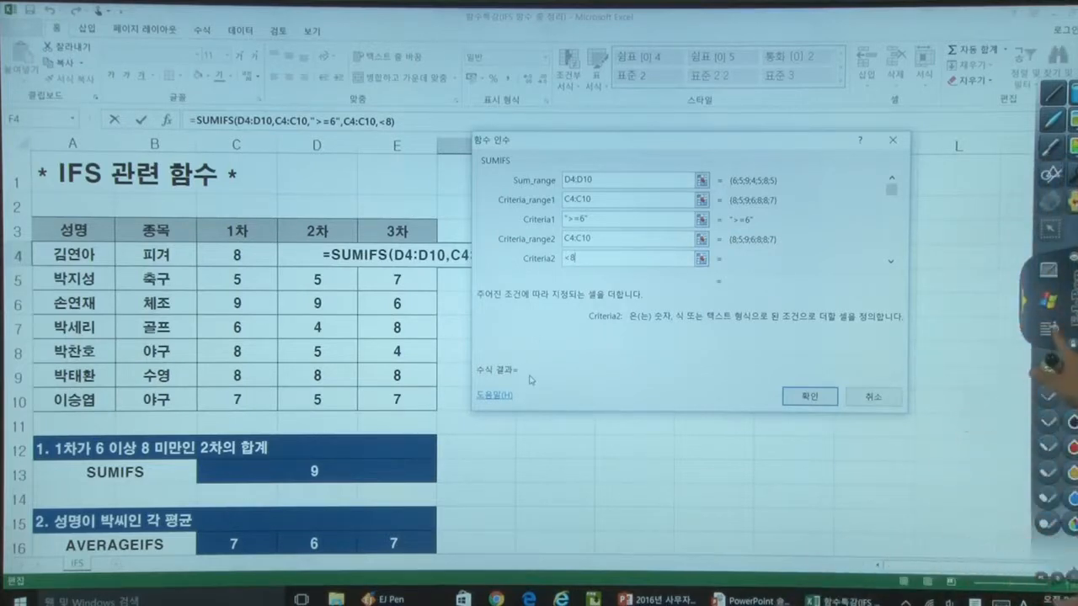
- Handwrite the comparison operator list in red ink below the arguments: 이상 >=, 미만 <, 이하 <= and 초과 >
{"action": "left_click", "coordinate": [1049, 330]}
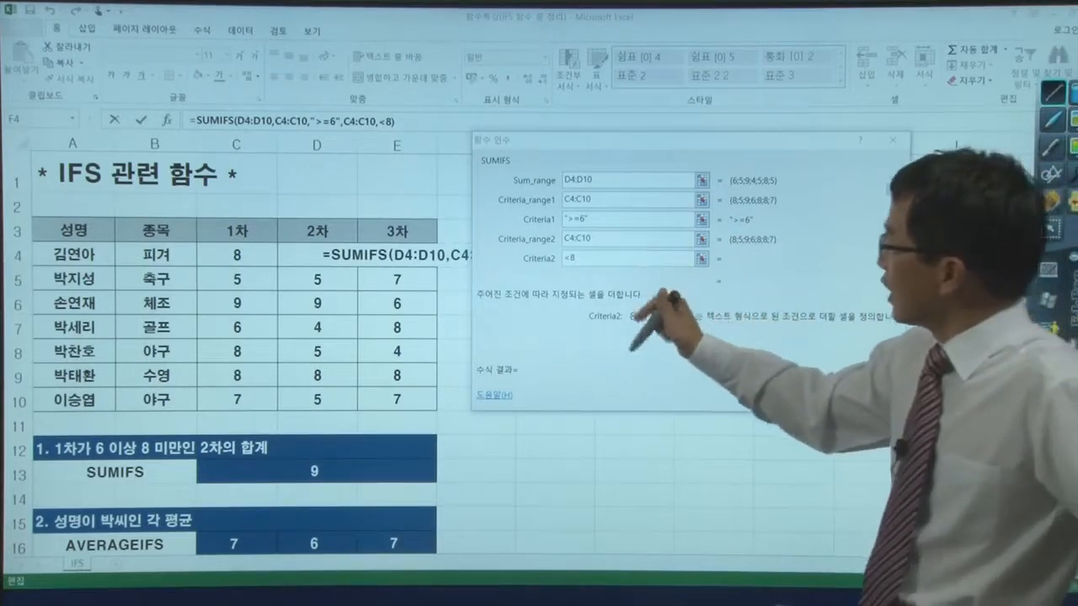
{"action": "left_click_drag", "start_coordinate": [599, 333], "coordinate": [585, 339]}
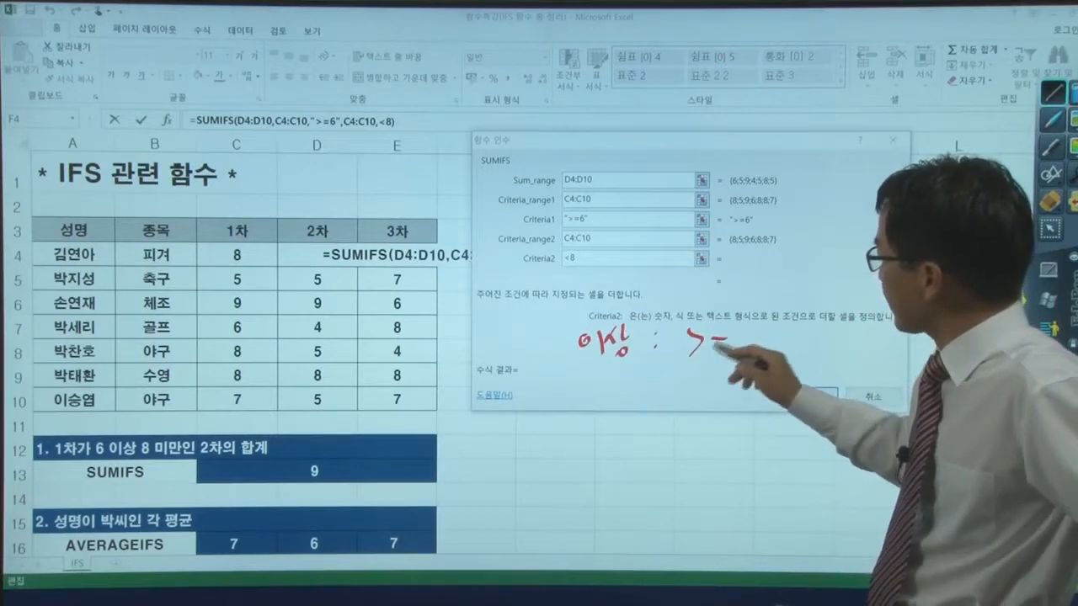
{"action": "left_click_drag", "start_coordinate": [710, 350], "coordinate": [727, 348]}
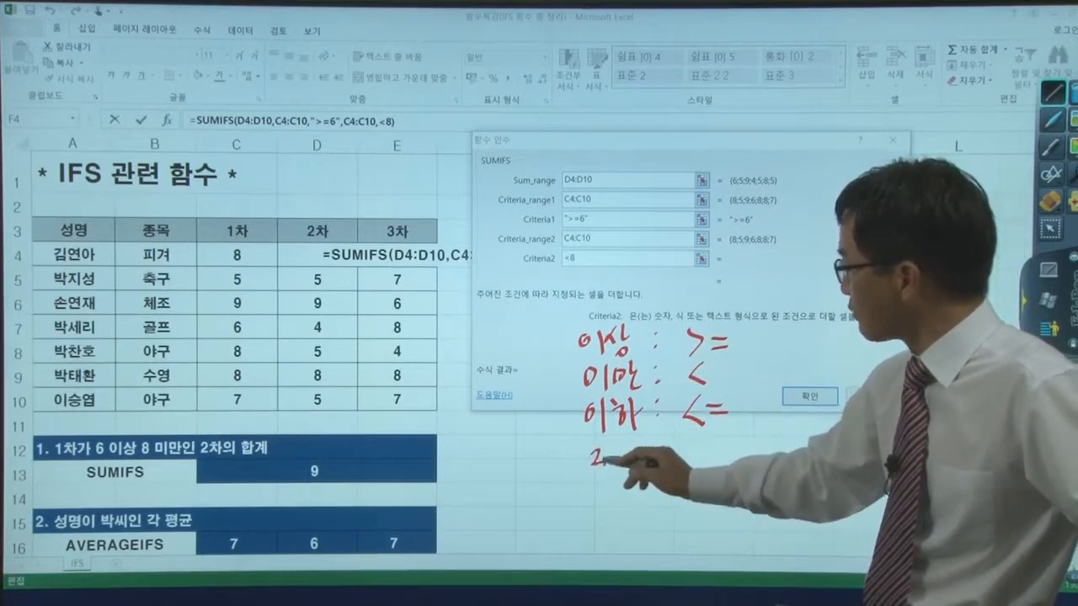
{"action": "left_click_drag", "start_coordinate": [599, 473], "coordinate": [609, 480]}
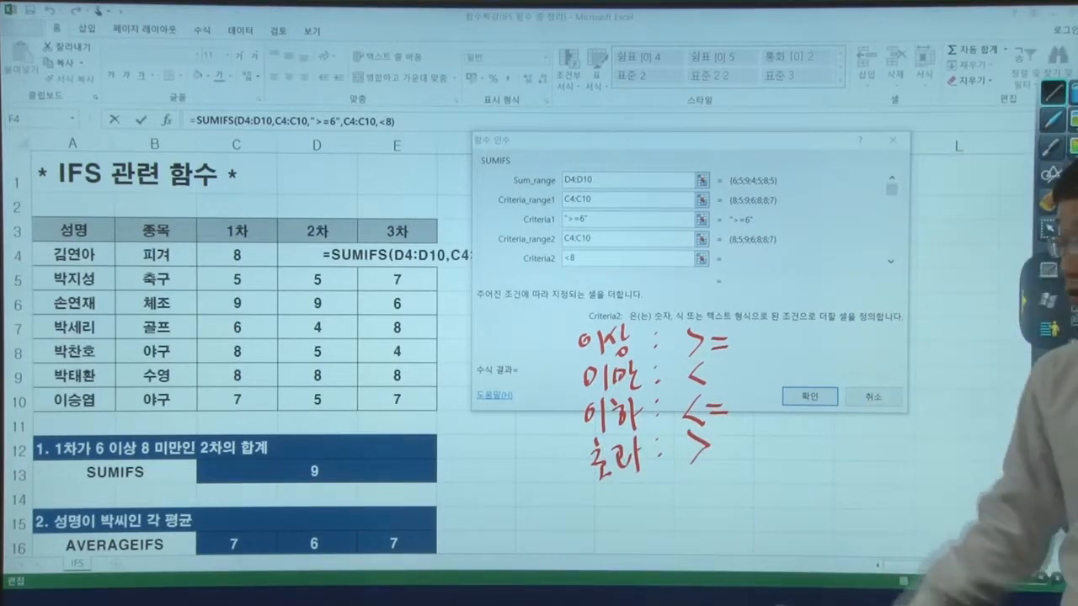
- Enclose the handwritten operator list in large brackets, star it, and leave annotation mode
{"action": "left_click_drag", "start_coordinate": [752, 470], "coordinate": [734, 487]}
{"action": "left_click_drag", "start_coordinate": [592, 306], "coordinate": [596, 515]}
{"action": "mouse_move", "coordinate": [553, 324]}
{"action": "left_mouse_down"}
{"action": "mouse_move", "coordinate": [545, 338]}
{"action": "mouse_move", "coordinate": [561, 325]}
{"action": "left_mouse_up"}
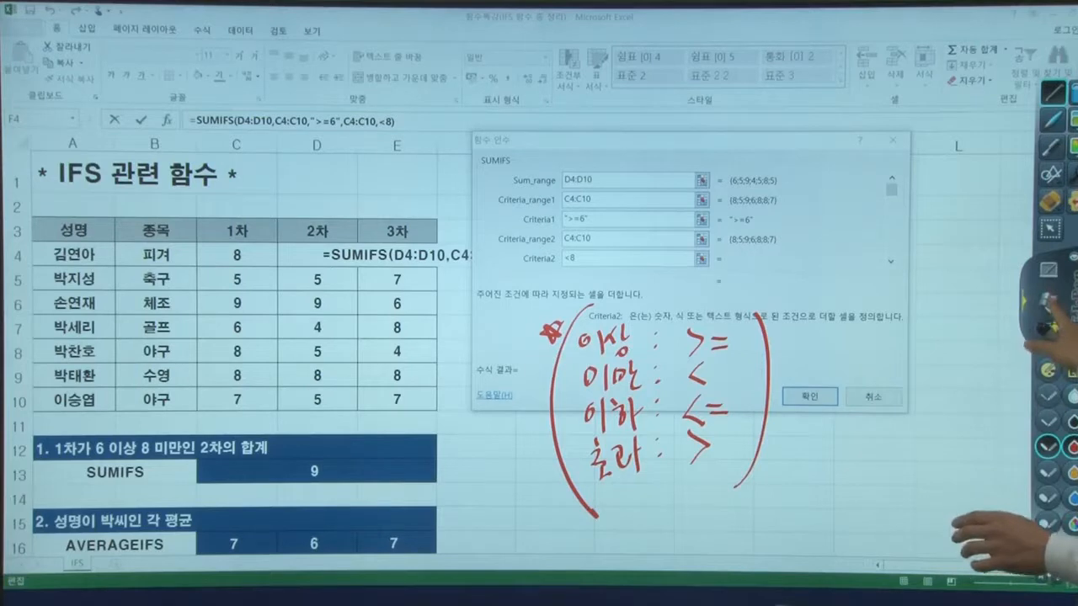
{"action": "left_click", "coordinate": [1048, 300]}
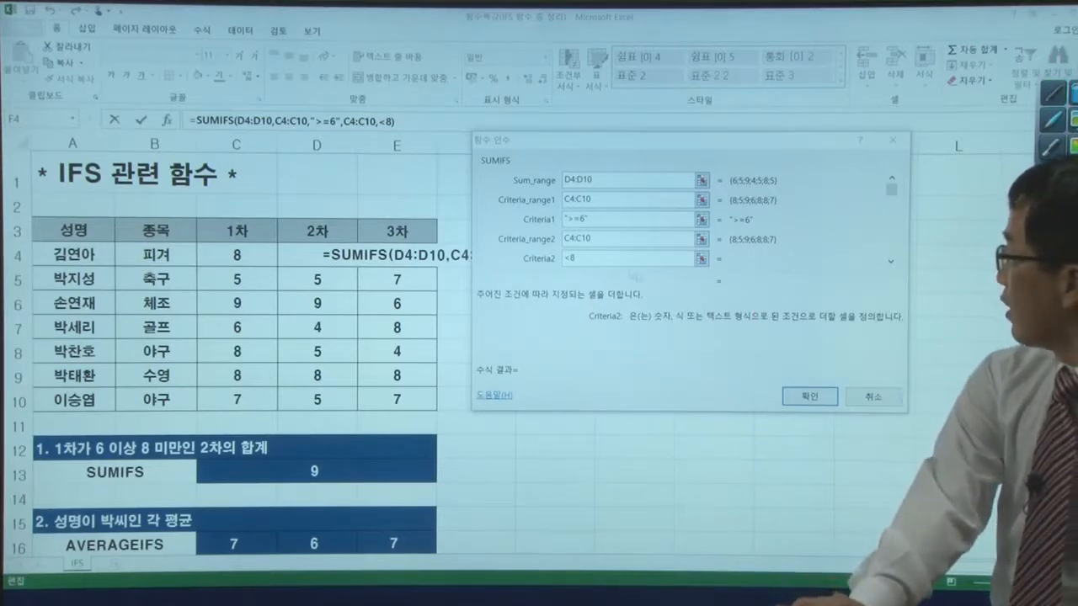
- Circle the Sum_range label and tick each criteria label in red ink, then clear the annotations
{"action": "left_click", "coordinate": [608, 262]}
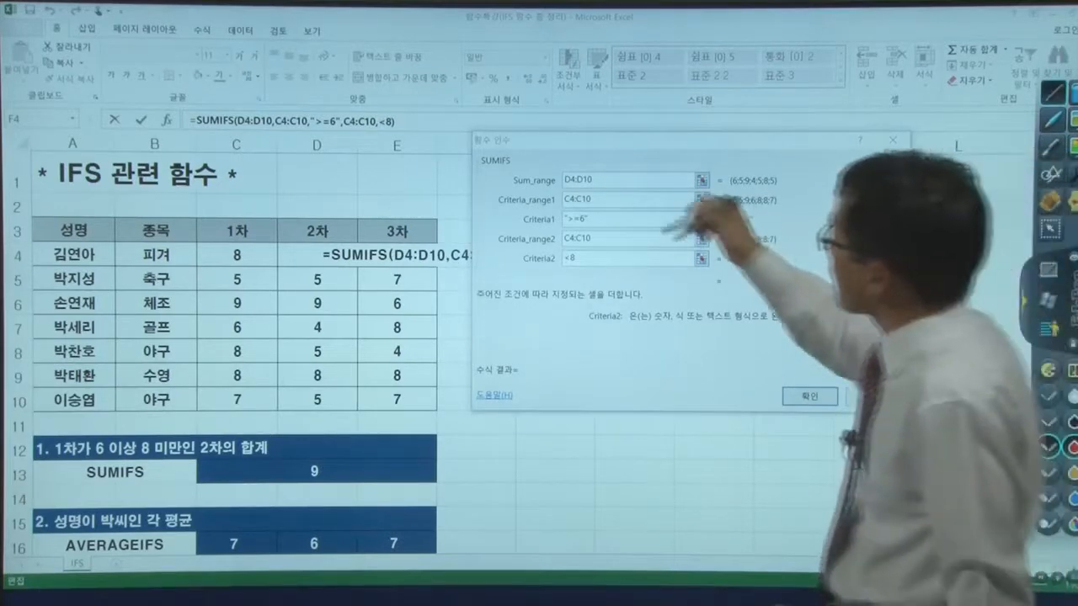
{"action": "left_click_drag", "start_coordinate": [508, 179], "coordinate": [557, 183]}
{"action": "mouse_move", "coordinate": [487, 195]}
{"action": "left_mouse_down"}
{"action": "mouse_move", "coordinate": [532, 215]}
{"action": "mouse_move", "coordinate": [504, 234]}
{"action": "mouse_move", "coordinate": [527, 256]}
{"action": "left_mouse_up"}
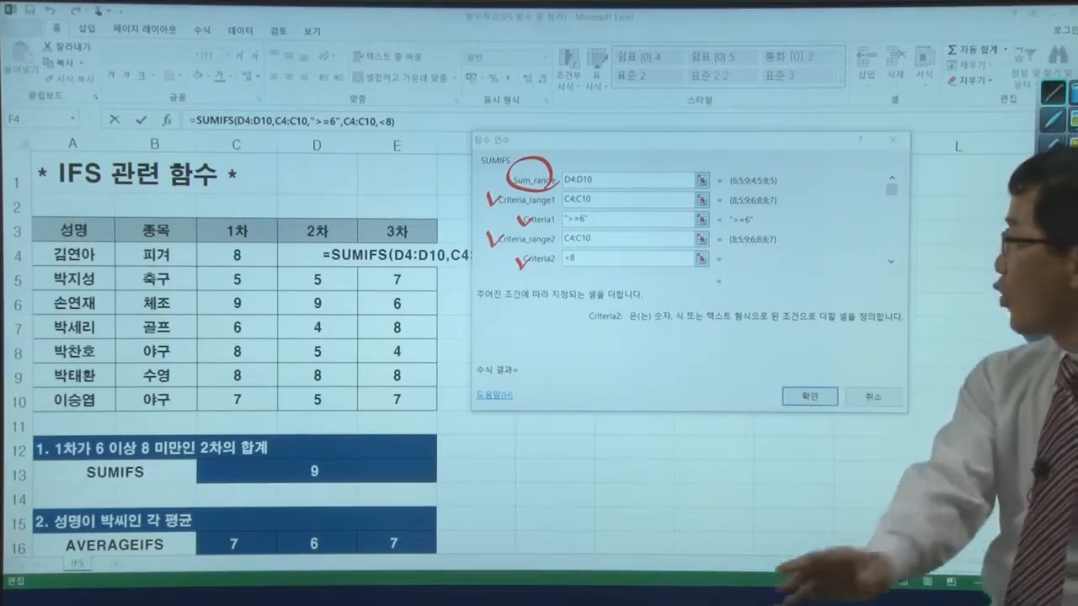
{"action": "key", "text": "Escape"}
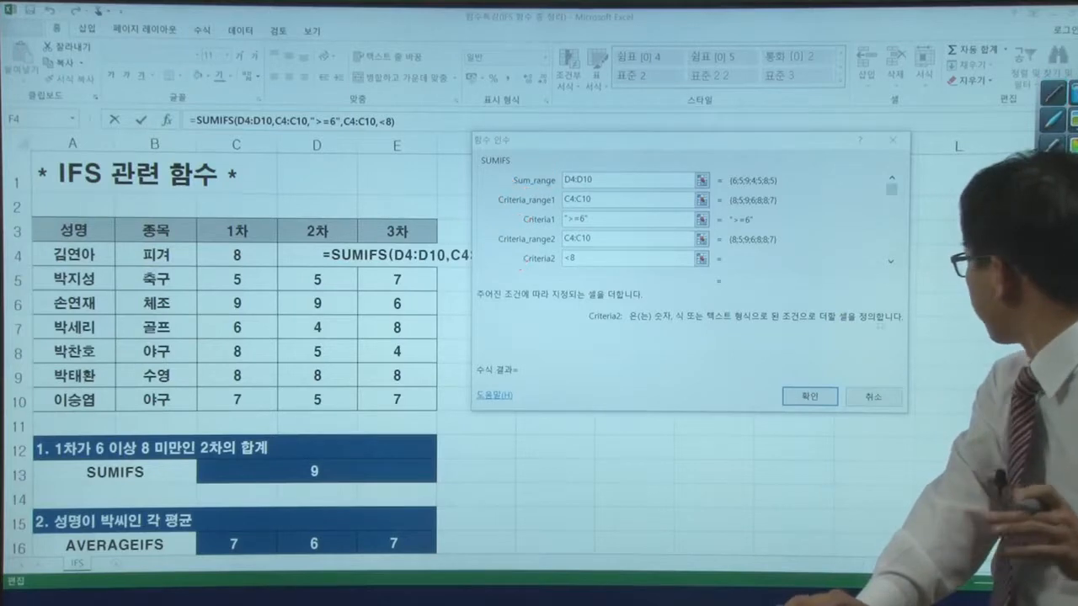
- Confirm the SUMIFS formula and clear cell F4
{"action": "key", "text": "Return"}
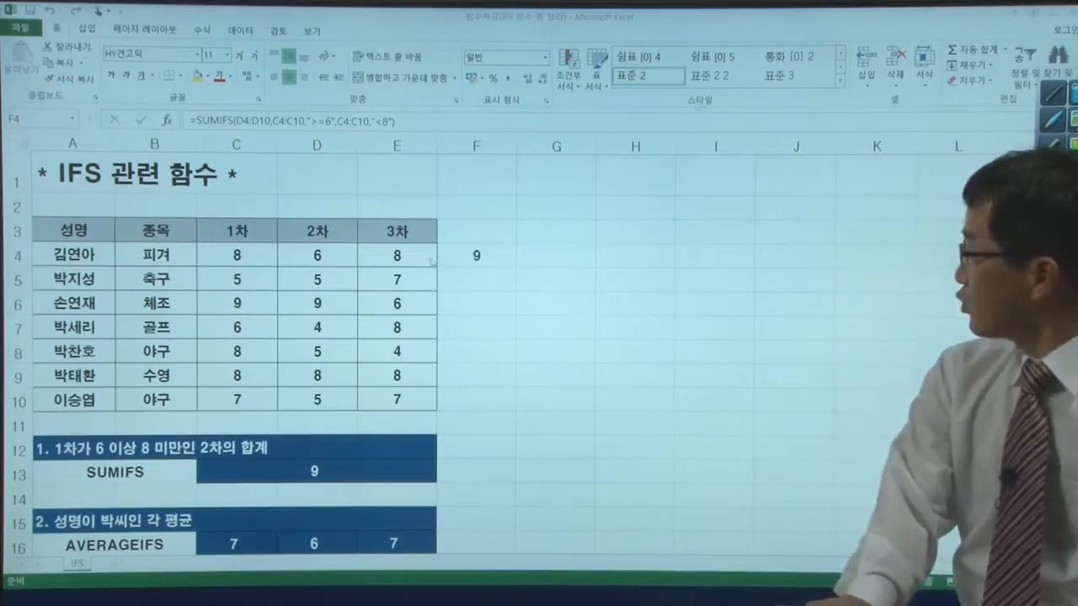
{"action": "left_click", "coordinate": [494, 253]}
{"action": "key", "text": "Delete"}
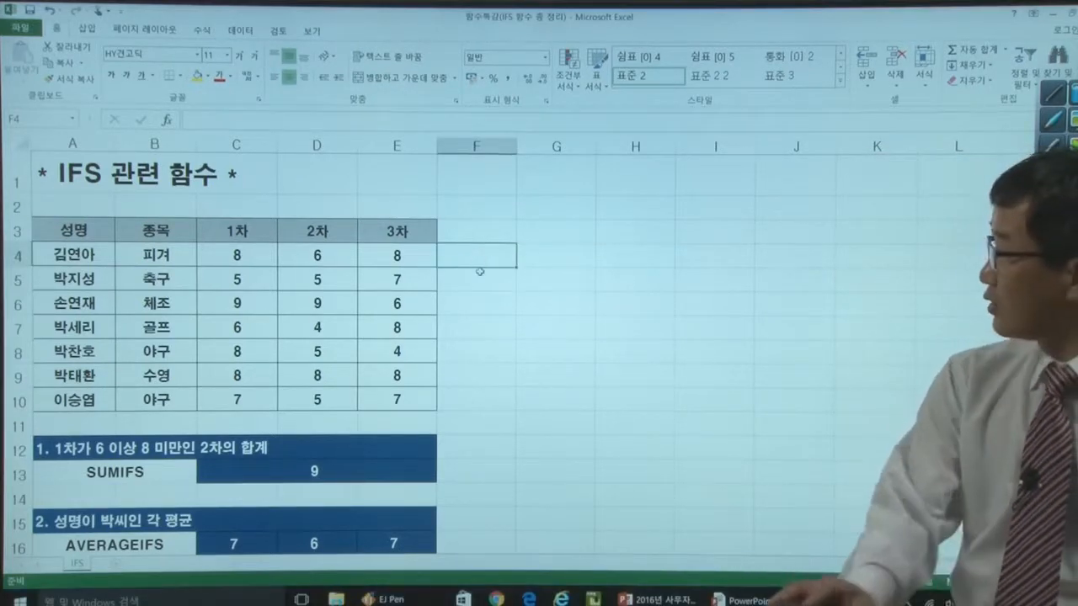
- Start an AVERAGEIFS formula in F16 and set Average_range to the 1차 scores in C4:C10
{"action": "scroll", "coordinate": [488, 314], "scroll_direction": "down", "scroll_amount": 1}
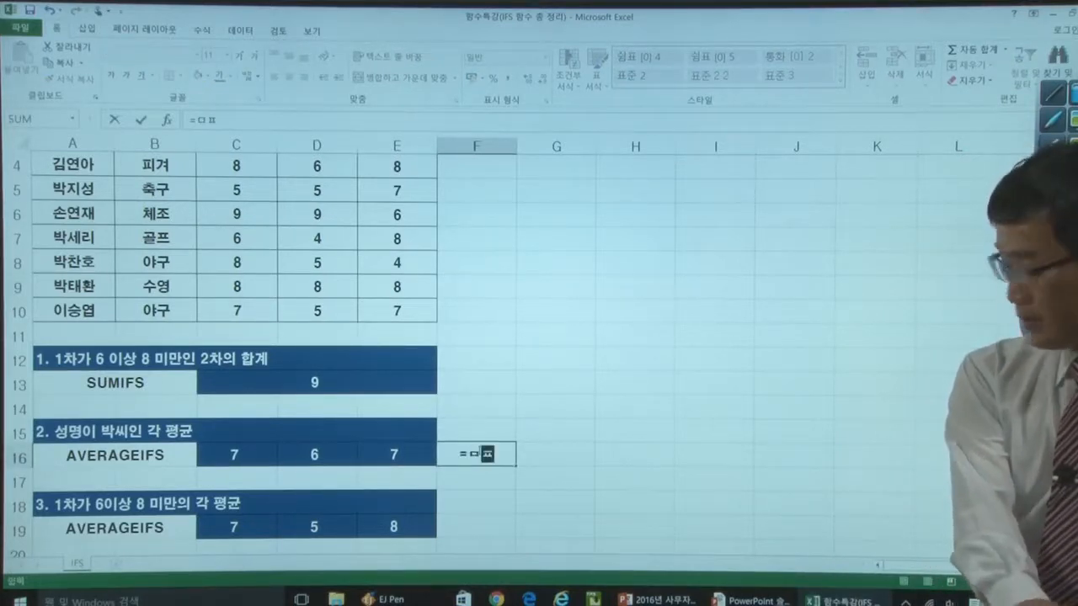
{"action": "type", "text": "averageifs("}
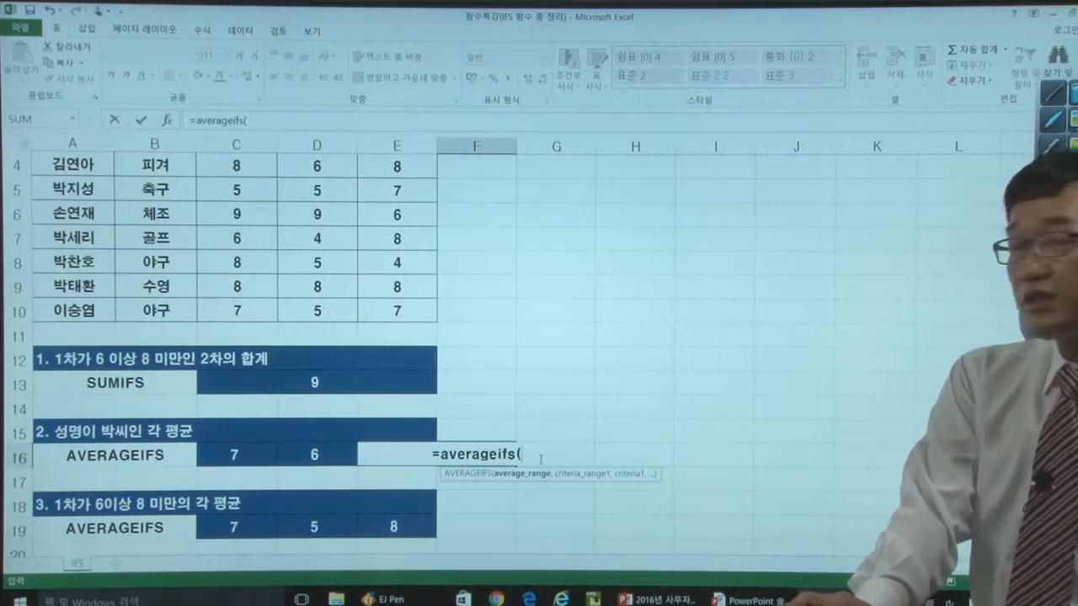
{"action": "left_click", "coordinate": [168, 121]}
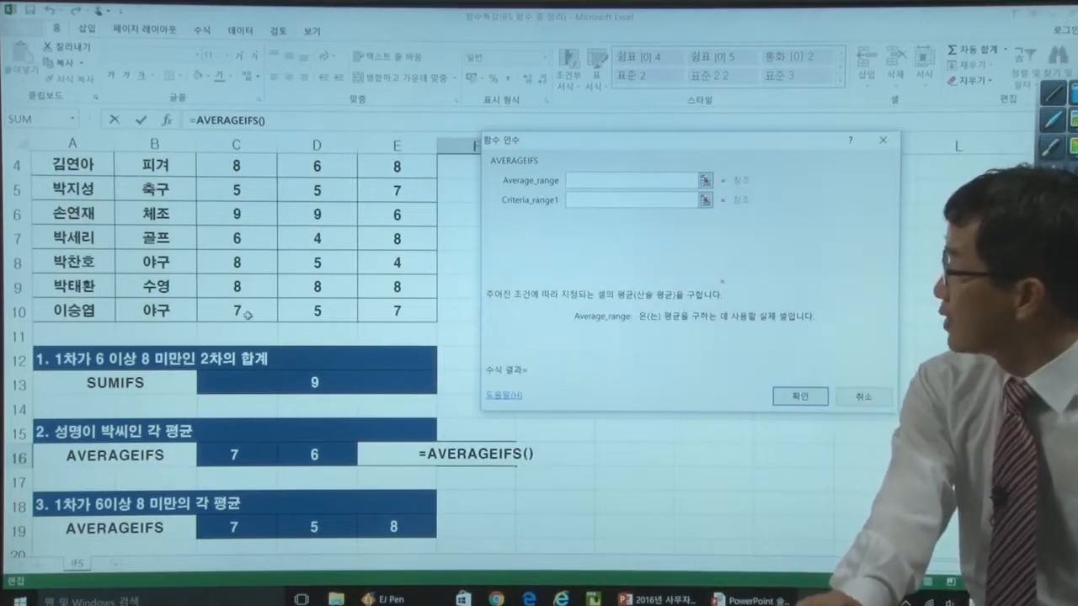
{"action": "left_click_drag", "start_coordinate": [239, 310], "coordinate": [223, 206]}
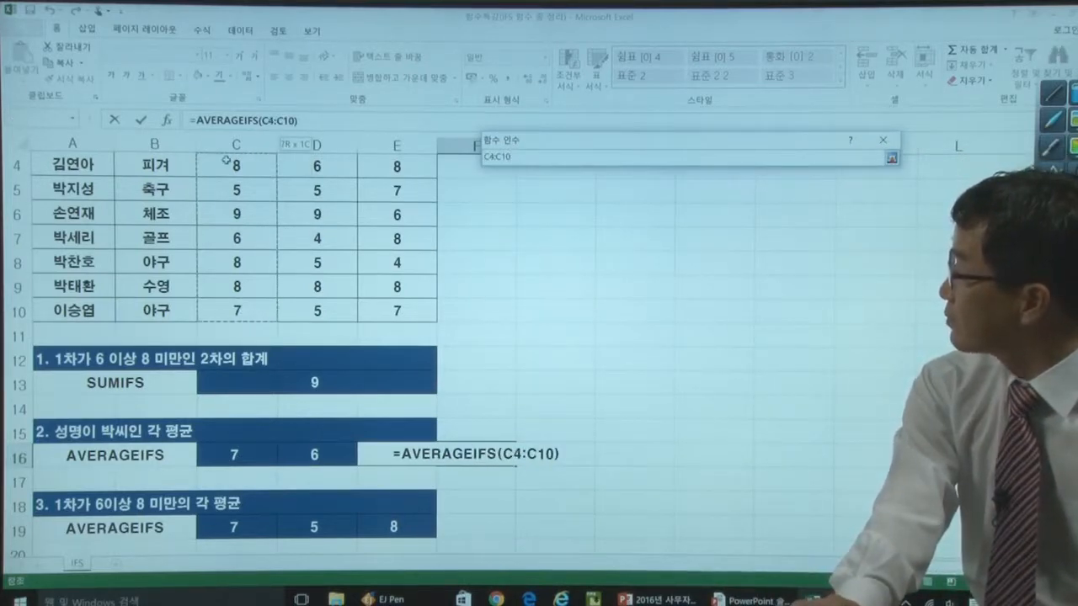
{"action": "left_click_drag", "start_coordinate": [226, 160], "coordinate": [226, 168]}
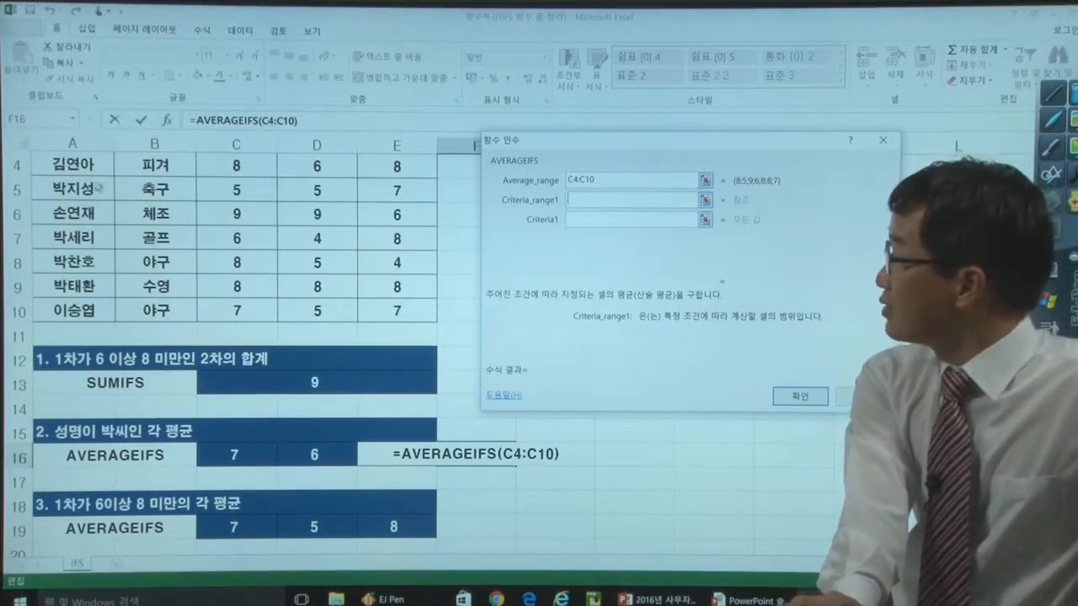
- Set Criteria_range1 to the names in A4:A10 and Criteria1 to 박*
{"action": "key", "text": "Tab"}
{"action": "left_click_drag", "start_coordinate": [77, 306], "coordinate": [77, 305]}
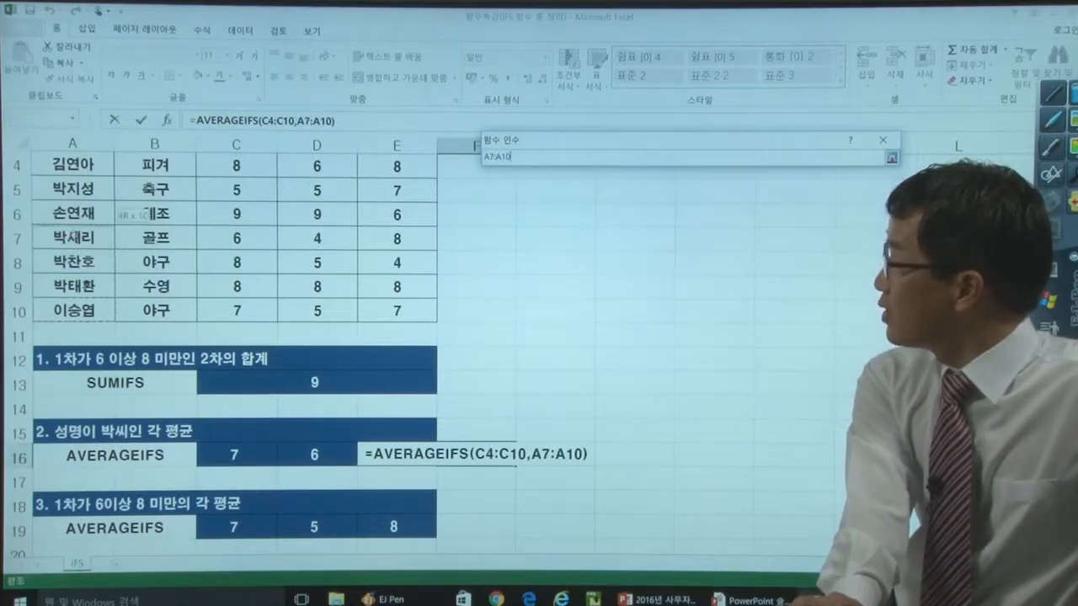
{"action": "left_click_drag", "start_coordinate": [73, 166], "coordinate": [73, 166]}
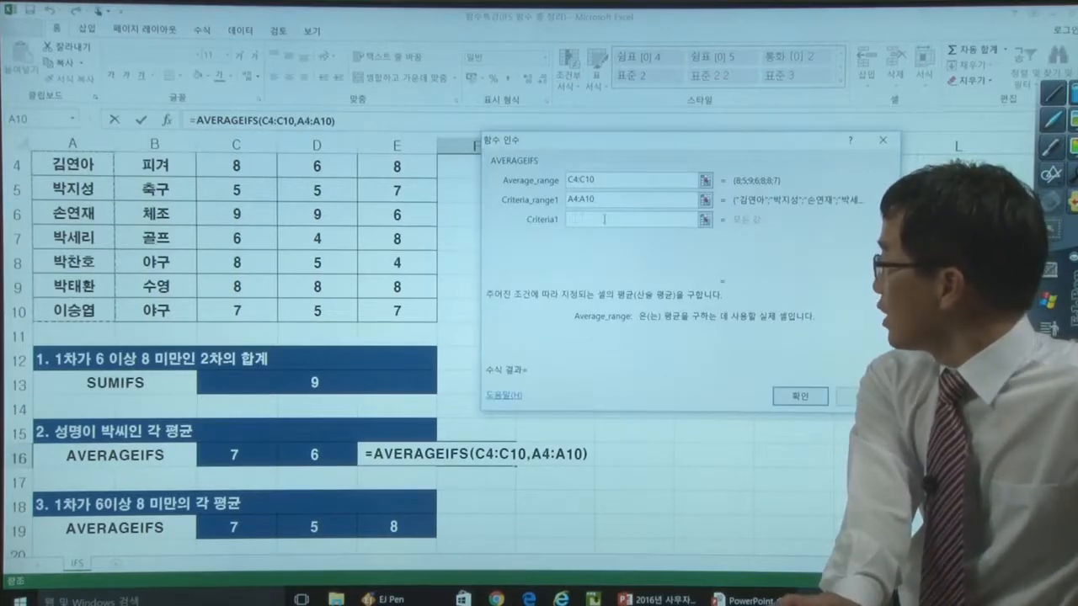
{"action": "left_click", "coordinate": [603, 219]}
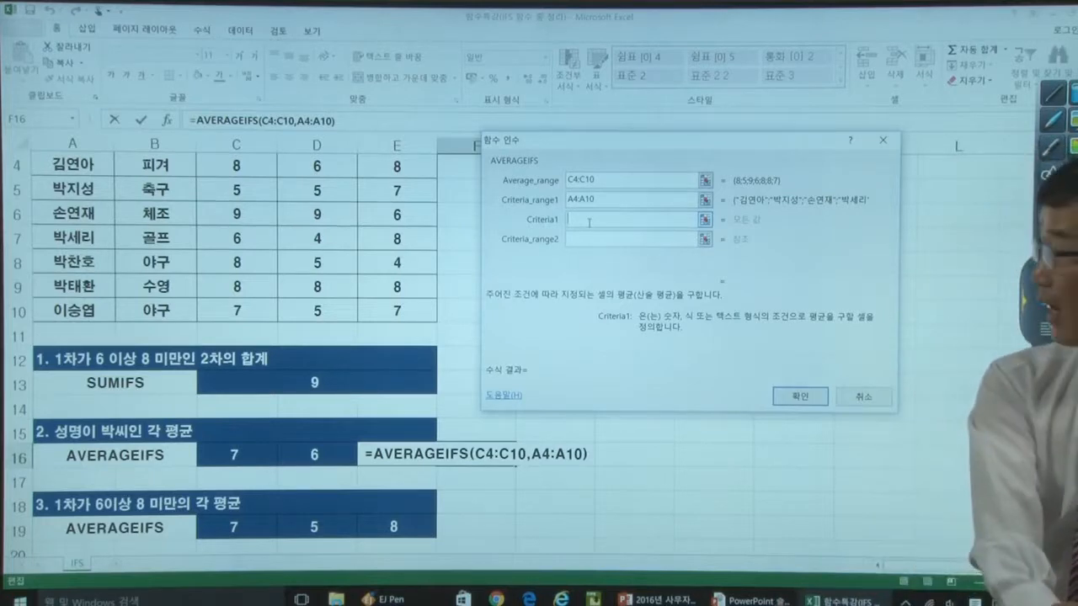
{"action": "type", "text": "qk"}
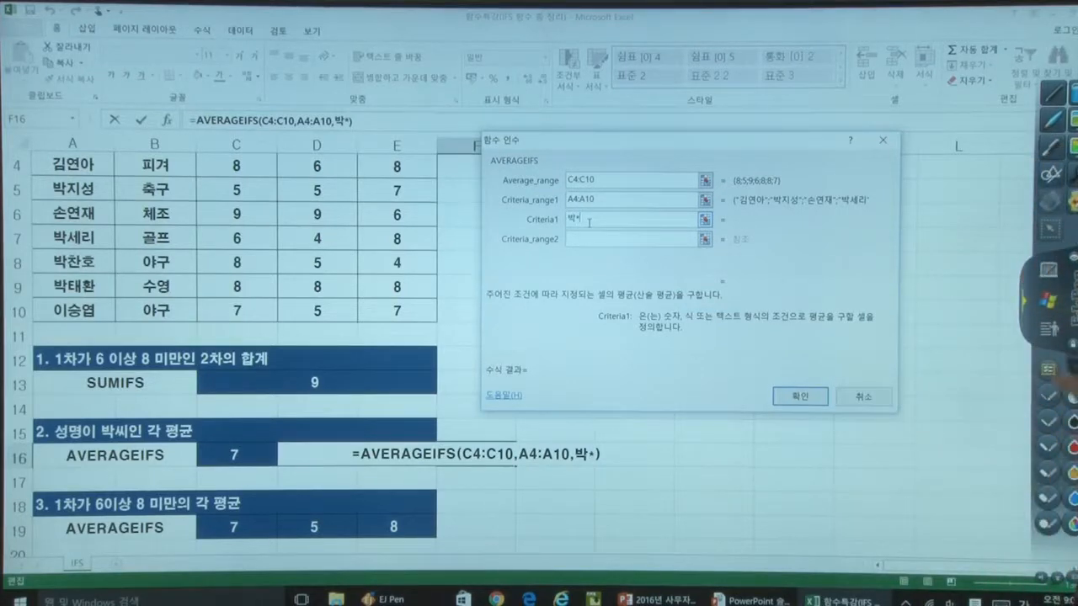
- Annotate the 박* criterion by hand with an arrow to an enlarged note, and confirm the AVERAGEIFS formula
{"action": "left_click", "coordinate": [1048, 328]}
{"action": "mouse_move", "coordinate": [568, 213]}
{"action": "left_mouse_down"}
{"action": "mouse_move", "coordinate": [587, 223]}
{"action": "mouse_move", "coordinate": [571, 213]}
{"action": "left_mouse_up"}
{"action": "mouse_move", "coordinate": [582, 229]}
{"action": "left_mouse_down"}
{"action": "mouse_move", "coordinate": [582, 282]}
{"action": "mouse_move", "coordinate": [621, 318]}
{"action": "left_mouse_up"}
{"action": "left_click_drag", "start_coordinate": [629, 292], "coordinate": [636, 335]}
{"action": "left_click_drag", "start_coordinate": [631, 316], "coordinate": [668, 325]}
{"action": "mouse_move", "coordinate": [668, 312]}
{"action": "left_mouse_down"}
{"action": "mouse_move", "coordinate": [678, 318]}
{"action": "mouse_move", "coordinate": [672, 385]}
{"action": "left_mouse_up"}
{"action": "left_click_drag", "start_coordinate": [721, 313], "coordinate": [707, 354]}
{"action": "left_click_drag", "start_coordinate": [706, 321], "coordinate": [726, 345]}
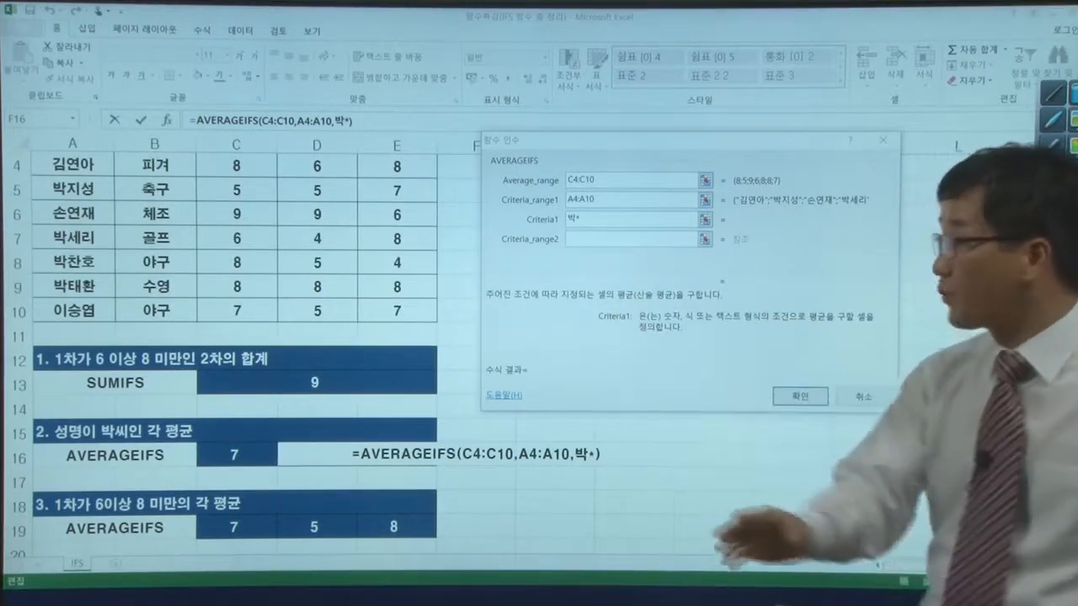
{"action": "left_click", "coordinate": [800, 397]}
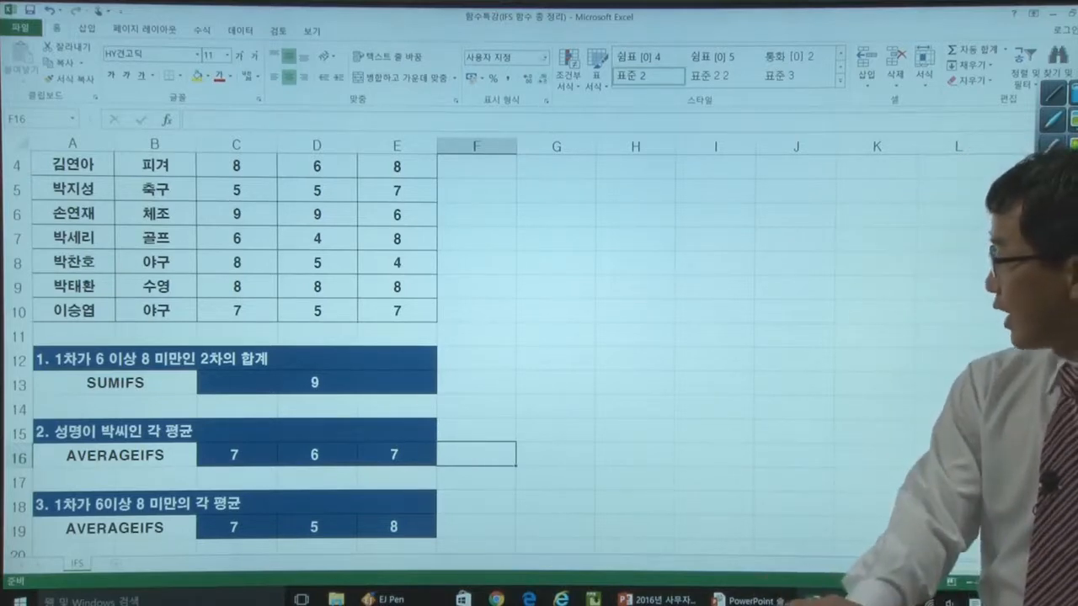
- Show the formula of C16, underline AVERAGEIFS, circle its three arguments, and point an arrow at the absolute name range
{"action": "left_click", "coordinate": [252, 451]}
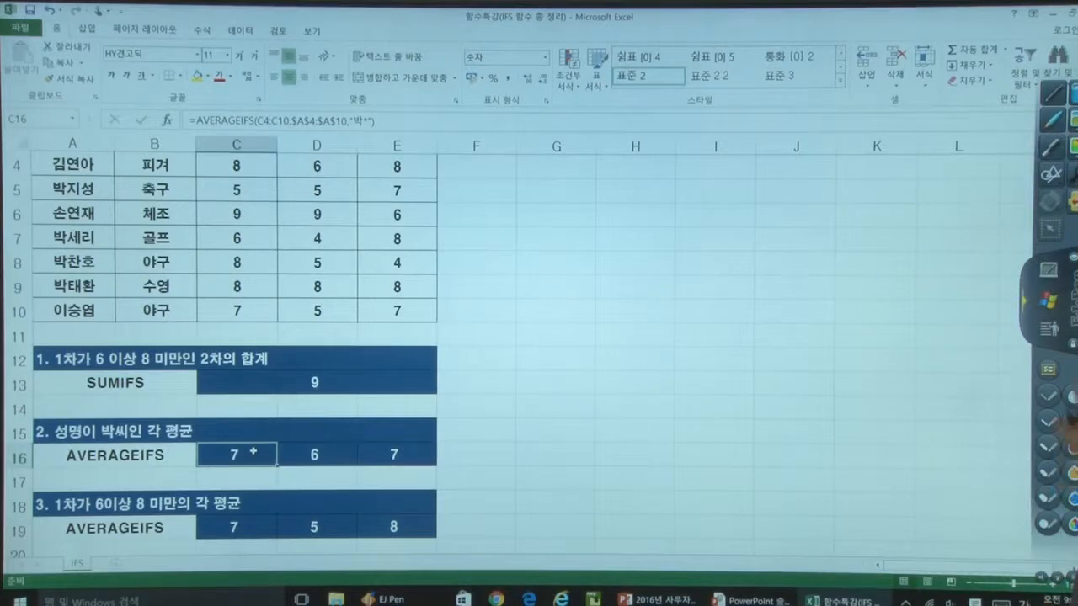
{"action": "left_click", "coordinate": [1048, 446]}
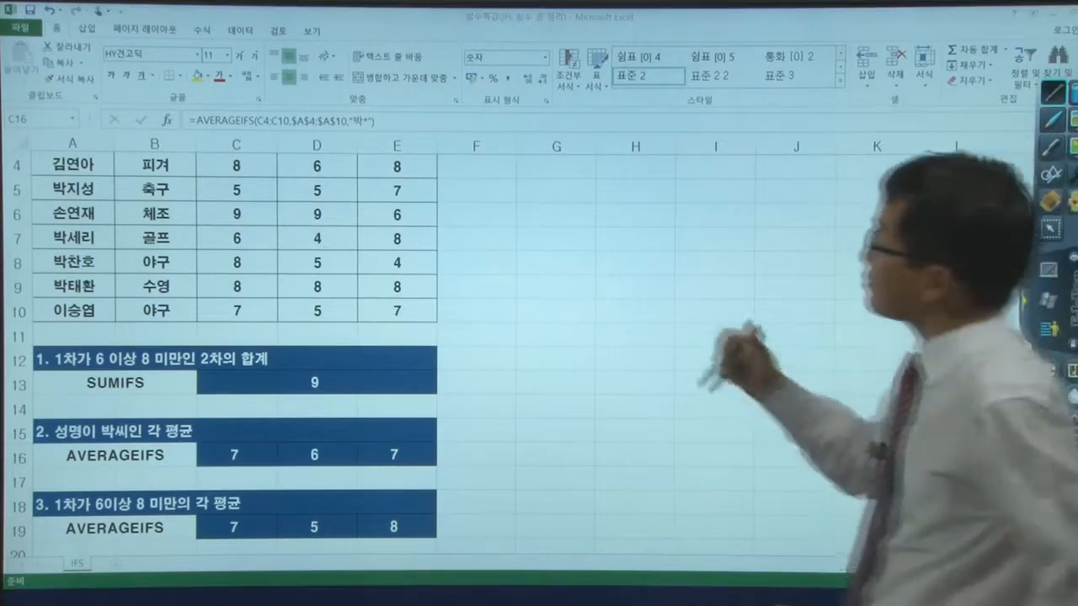
{"action": "mouse_move", "coordinate": [199, 131]}
{"action": "left_mouse_down"}
{"action": "mouse_move", "coordinate": [292, 130]}
{"action": "mouse_move", "coordinate": [266, 110]}
{"action": "mouse_move", "coordinate": [260, 134]}
{"action": "left_mouse_up"}
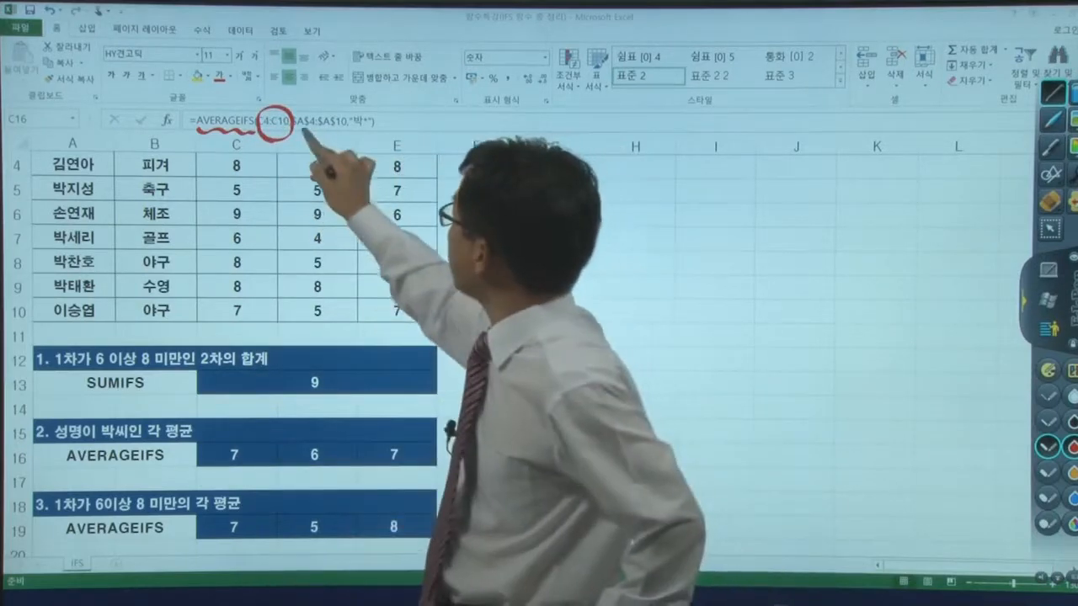
{"action": "mouse_move", "coordinate": [341, 112]}
{"action": "left_mouse_down"}
{"action": "mouse_move", "coordinate": [310, 109]}
{"action": "mouse_move", "coordinate": [316, 143]}
{"action": "mouse_move", "coordinate": [362, 108]}
{"action": "mouse_move", "coordinate": [364, 138]}
{"action": "left_mouse_up"}
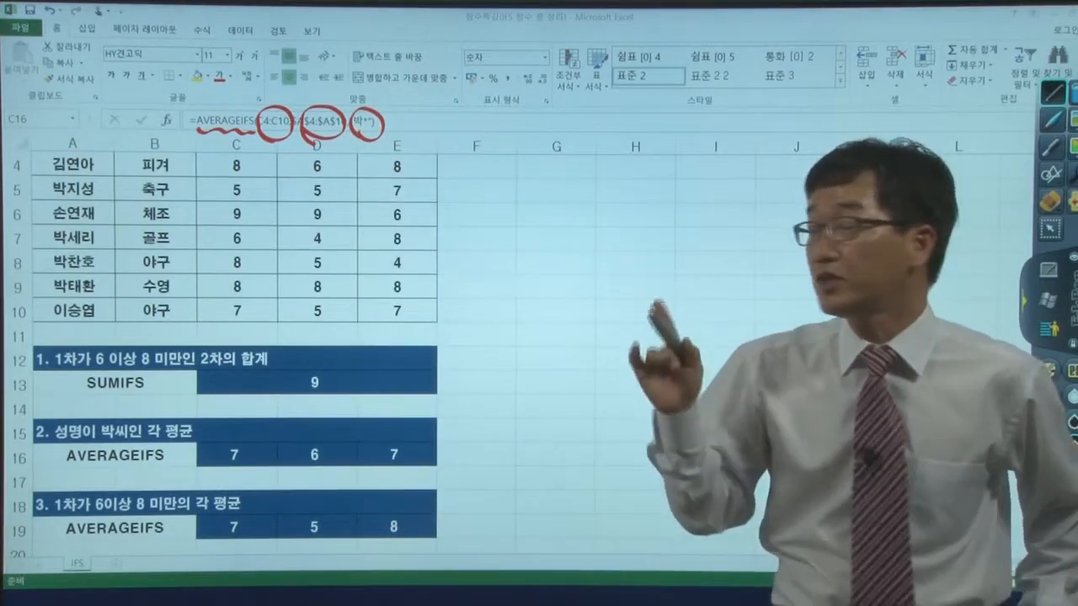
{"action": "mouse_move", "coordinate": [335, 83]}
{"action": "left_mouse_down"}
{"action": "mouse_move", "coordinate": [324, 107]}
{"action": "mouse_move", "coordinate": [340, 102]}
{"action": "left_mouse_up"}
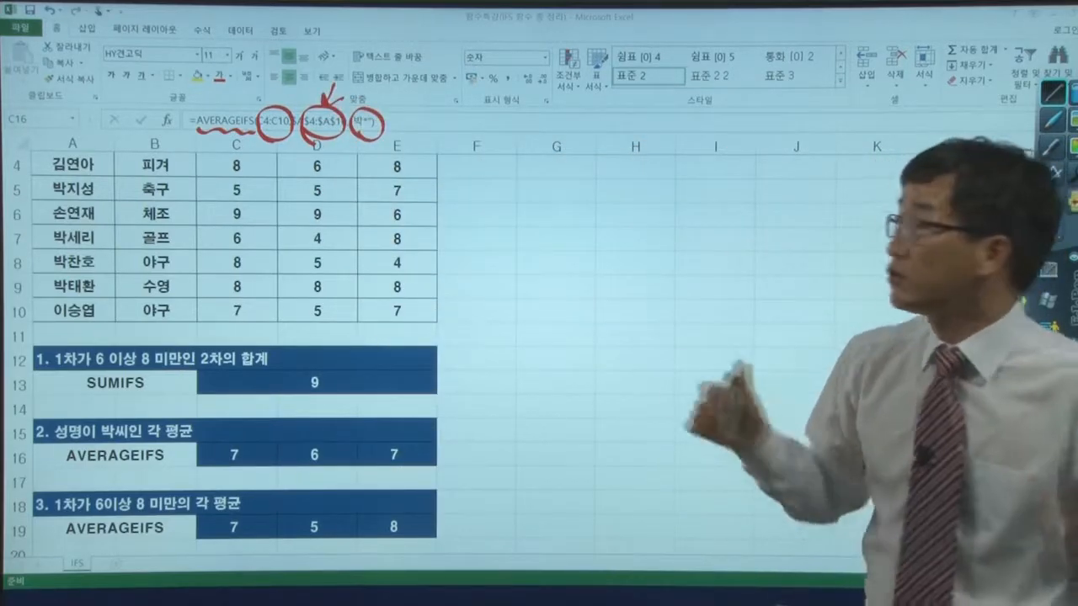
- Handwrite the absolute range $A$4:$A$10 in red ink in the empty area beside the score table
{"action": "left_click_drag", "start_coordinate": [569, 185], "coordinate": [559, 219]}
{"action": "mouse_move", "coordinate": [571, 186]}
{"action": "left_mouse_down"}
{"action": "mouse_move", "coordinate": [575, 224]}
{"action": "mouse_move", "coordinate": [577, 203]}
{"action": "mouse_move", "coordinate": [625, 213]}
{"action": "mouse_move", "coordinate": [619, 228]}
{"action": "left_mouse_up"}
{"action": "left_click", "coordinate": [641, 206]}
{"action": "left_click", "coordinate": [642, 223]}
{"action": "left_click_drag", "start_coordinate": [687, 192], "coordinate": [673, 221]}
{"action": "mouse_move", "coordinate": [686, 194]}
{"action": "left_mouse_down"}
{"action": "mouse_move", "coordinate": [685, 214]}
{"action": "mouse_move", "coordinate": [694, 210]}
{"action": "left_mouse_up"}
{"action": "mouse_move", "coordinate": [722, 199]}
{"action": "left_mouse_down"}
{"action": "mouse_move", "coordinate": [722, 221]}
{"action": "mouse_move", "coordinate": [740, 201]}
{"action": "left_mouse_up"}
{"action": "mouse_move", "coordinate": [546, 195]}
{"action": "left_mouse_down"}
{"action": "mouse_move", "coordinate": [547, 214]}
{"action": "mouse_move", "coordinate": [530, 221]}
{"action": "left_mouse_up"}
{"action": "left_click_drag", "start_coordinate": [543, 194], "coordinate": [546, 235]}
{"action": "mouse_move", "coordinate": [595, 199]}
{"action": "left_mouse_down"}
{"action": "mouse_move", "coordinate": [583, 221]}
{"action": "mouse_move", "coordinate": [594, 233]}
{"action": "left_mouse_up"}
{"action": "left_click_drag", "start_coordinate": [665, 201], "coordinate": [649, 222]}
{"action": "left_click_drag", "start_coordinate": [662, 196], "coordinate": [664, 230]}
{"action": "left_click_drag", "start_coordinate": [713, 200], "coordinate": [697, 220]}
{"action": "left_click_drag", "start_coordinate": [709, 192], "coordinate": [705, 250]}
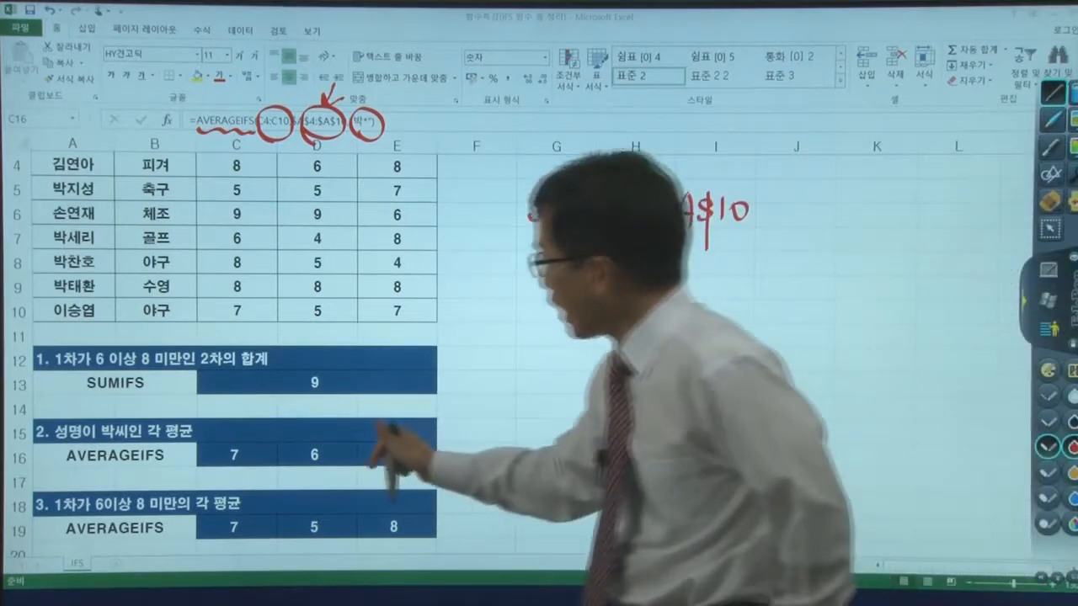
- Draw the fill direction from C16 to E16, circle the three score columns and the name column, and clear the annotations
{"action": "left_click_drag", "start_coordinate": [284, 476], "coordinate": [445, 478]}
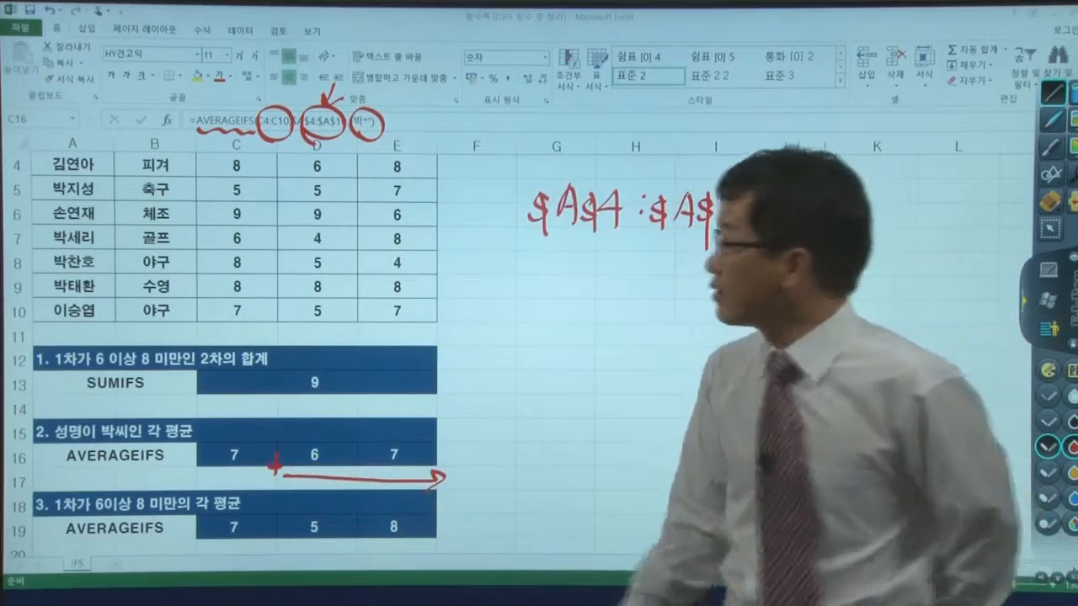
{"action": "mouse_move", "coordinate": [216, 318]}
{"action": "left_mouse_down"}
{"action": "mouse_move", "coordinate": [280, 181]}
{"action": "mouse_move", "coordinate": [251, 320]}
{"action": "mouse_move", "coordinate": [355, 265]}
{"action": "mouse_move", "coordinate": [287, 268]}
{"action": "mouse_move", "coordinate": [322, 323]}
{"action": "left_mouse_up"}
{"action": "mouse_move", "coordinate": [376, 317]}
{"action": "left_mouse_down"}
{"action": "mouse_move", "coordinate": [421, 284]}
{"action": "mouse_move", "coordinate": [358, 248]}
{"action": "mouse_move", "coordinate": [374, 292]}
{"action": "left_mouse_up"}
{"action": "left_click_drag", "start_coordinate": [260, 313], "coordinate": [285, 311]}
{"action": "left_click_drag", "start_coordinate": [273, 300], "coordinate": [274, 321]}
{"action": "mouse_move", "coordinate": [339, 319]}
{"action": "left_mouse_down"}
{"action": "mouse_move", "coordinate": [363, 318]}
{"action": "mouse_move", "coordinate": [354, 333]}
{"action": "left_mouse_up"}
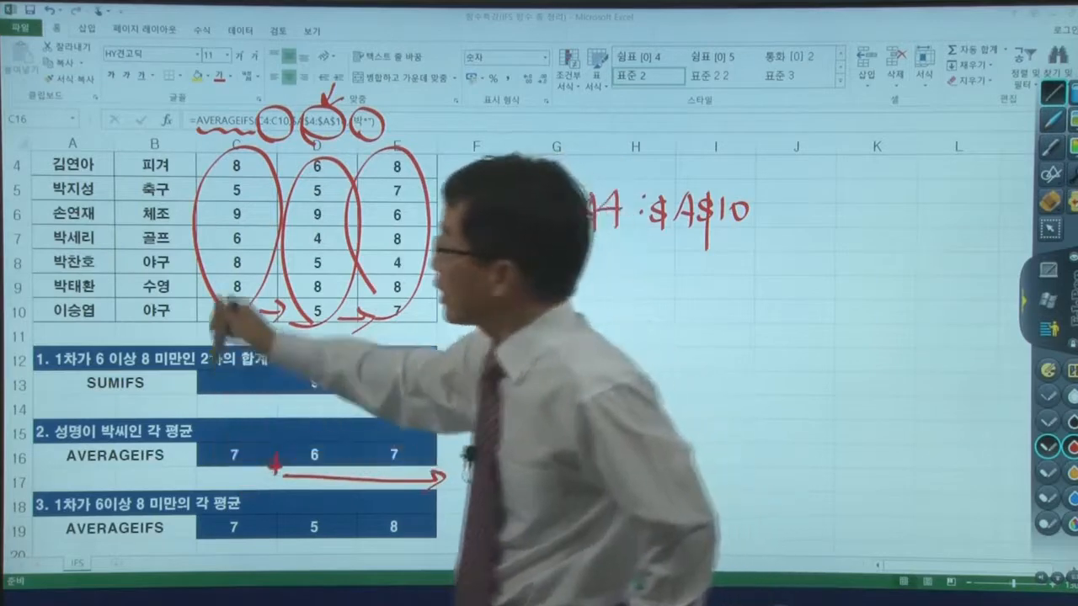
{"action": "mouse_move", "coordinate": [112, 155]}
{"action": "left_mouse_down"}
{"action": "mouse_move", "coordinate": [24, 216]}
{"action": "mouse_move", "coordinate": [98, 331]}
{"action": "left_mouse_up"}
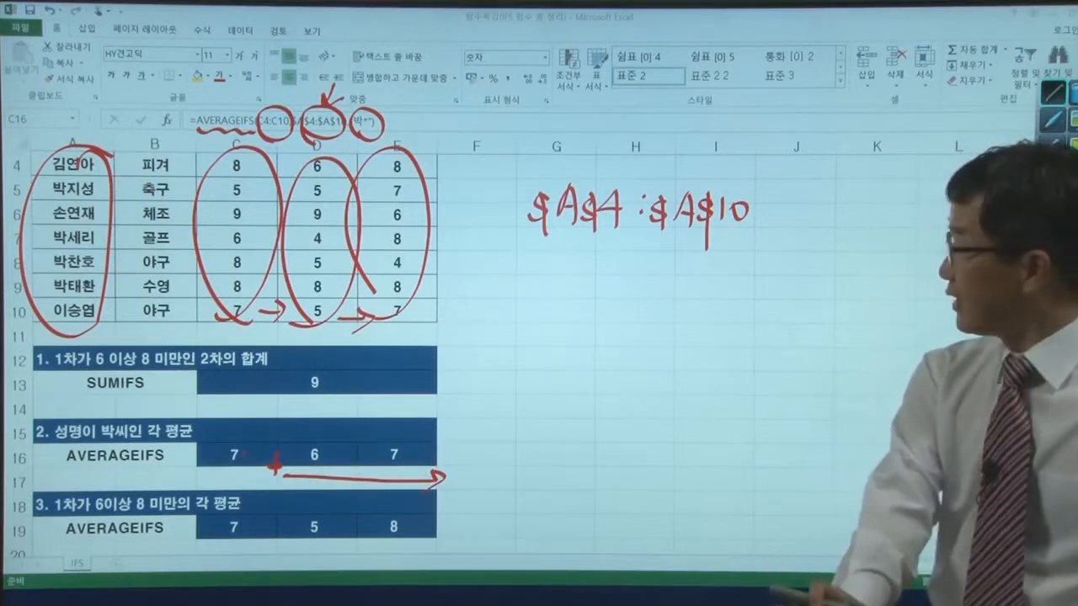
{"action": "left_click", "coordinate": [1048, 301]}
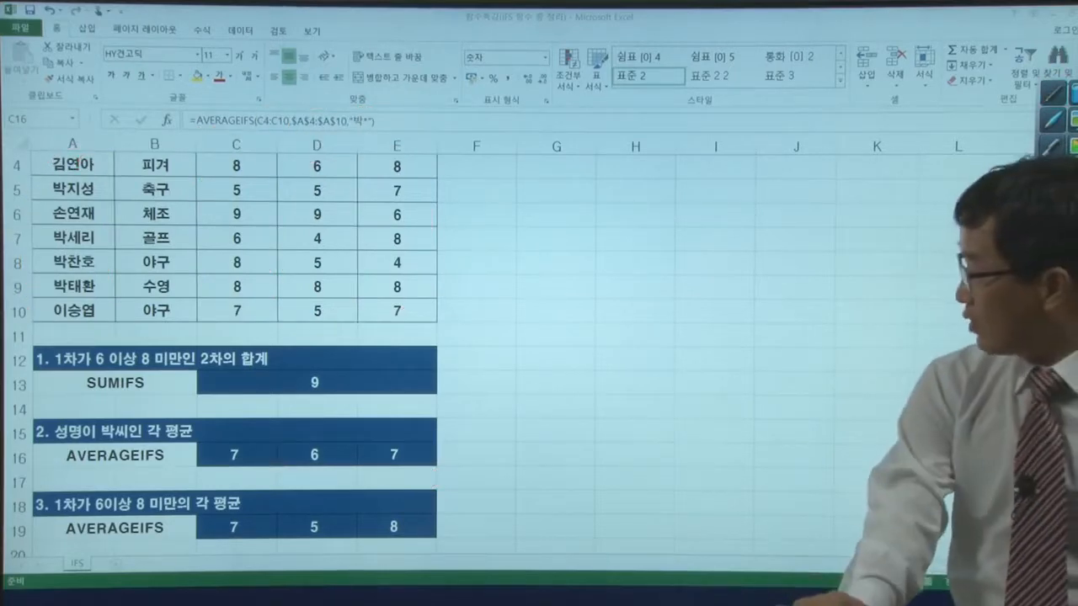
- Zoom in on problem 4 and inspect the SUMIFS formula in C22
{"action": "key", "text": "super"}
{"action": "scroll", "coordinate": [683, 330], "scroll_direction": "down", "scroll_amount": 4}
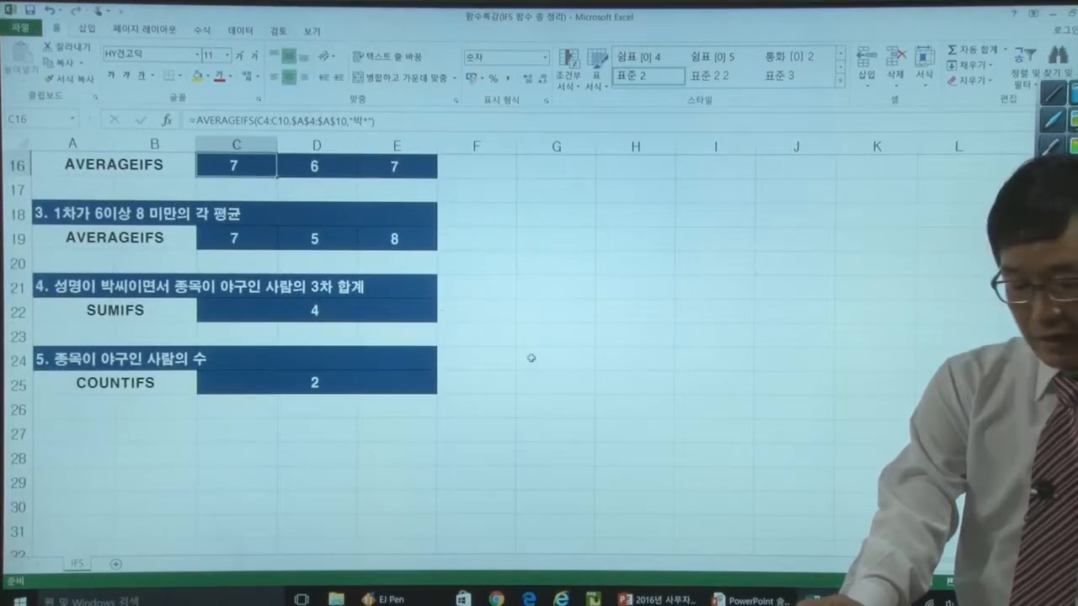
{"action": "scroll", "coordinate": [539, 357], "scroll_direction": "up", "scroll_amount": 5}
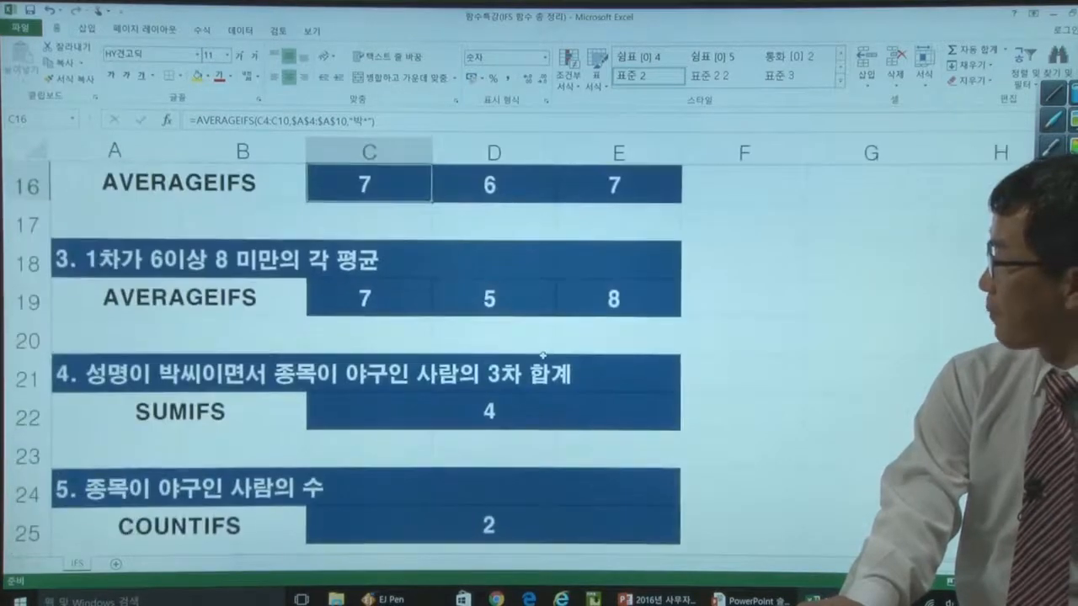
{"action": "left_click", "coordinate": [526, 387]}
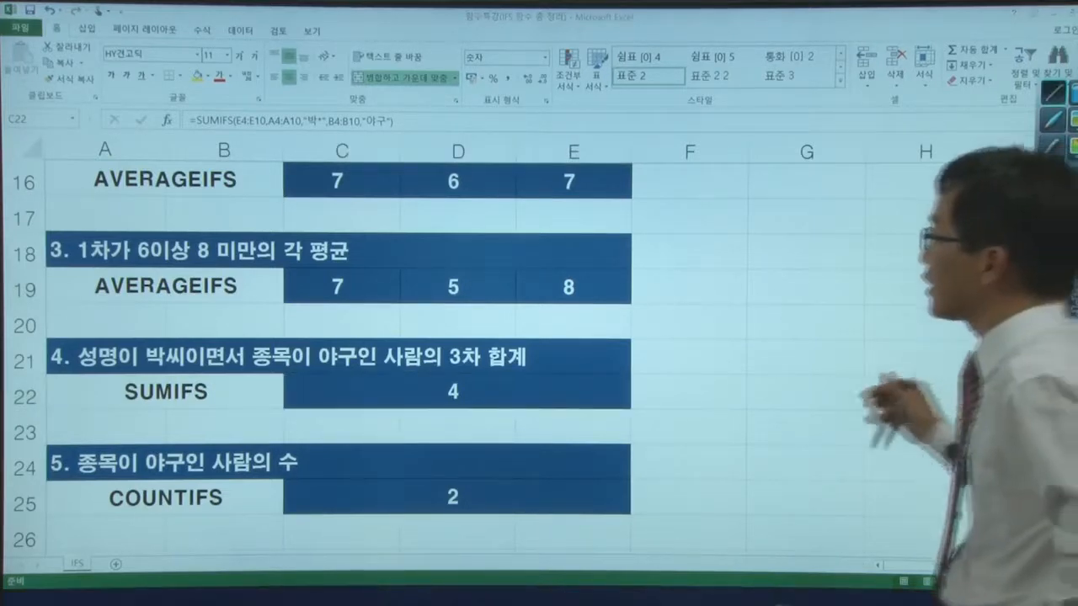
- Mark problem 4's name and sport conditions in red, along with SUMIFS, E4:E10, A4:A10, "박*", B4:B10 and "야구" in its formula
{"action": "left_click_drag", "start_coordinate": [94, 384], "coordinate": [206, 374]}
{"action": "mouse_move", "coordinate": [282, 379]}
{"action": "left_mouse_down"}
{"action": "mouse_move", "coordinate": [251, 338]}
{"action": "mouse_move", "coordinate": [281, 378]}
{"action": "mouse_move", "coordinate": [367, 371]}
{"action": "left_mouse_up"}
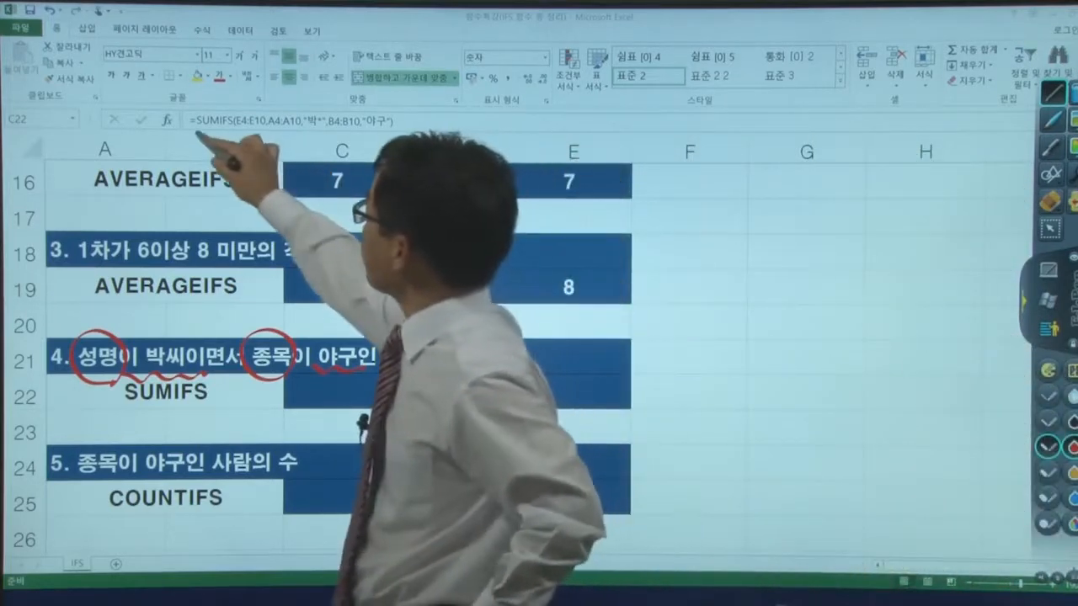
{"action": "left_click_drag", "start_coordinate": [200, 133], "coordinate": [234, 133]}
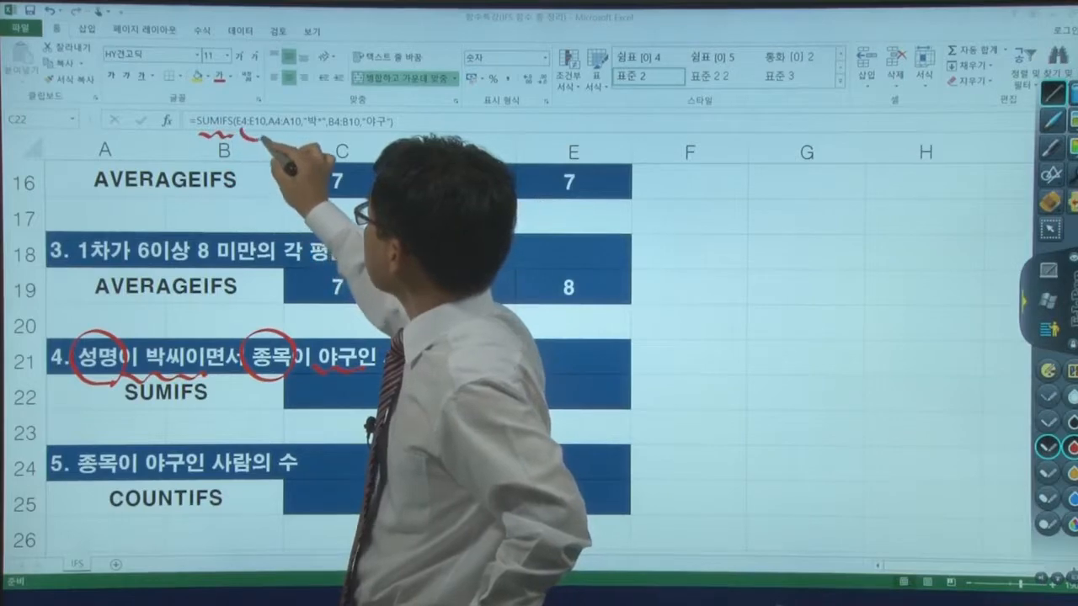
{"action": "left_click_drag", "start_coordinate": [257, 107], "coordinate": [252, 109]}
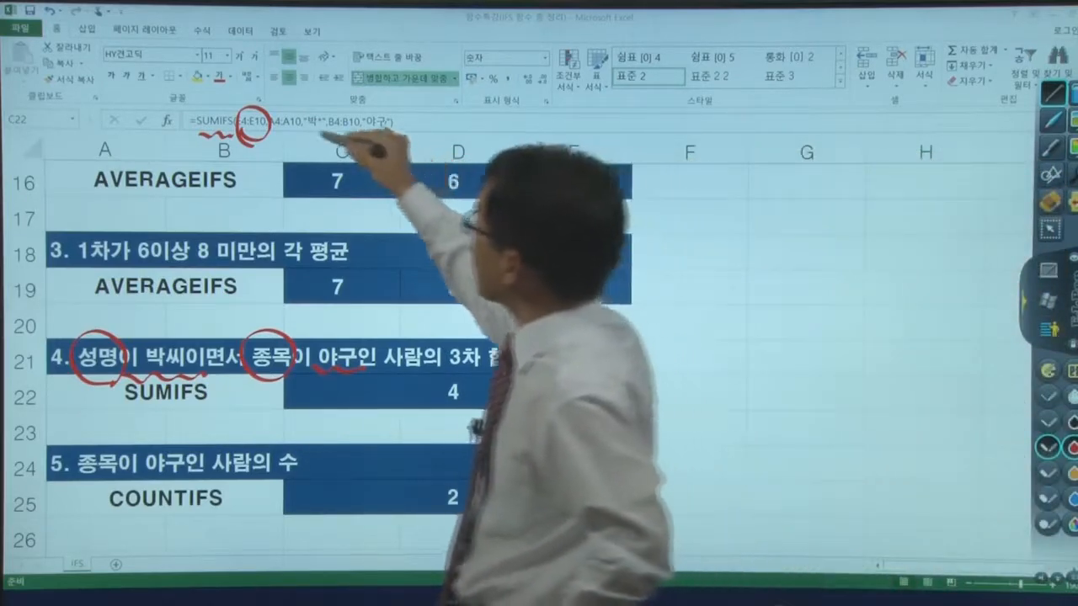
{"action": "left_click_drag", "start_coordinate": [290, 106], "coordinate": [280, 108]}
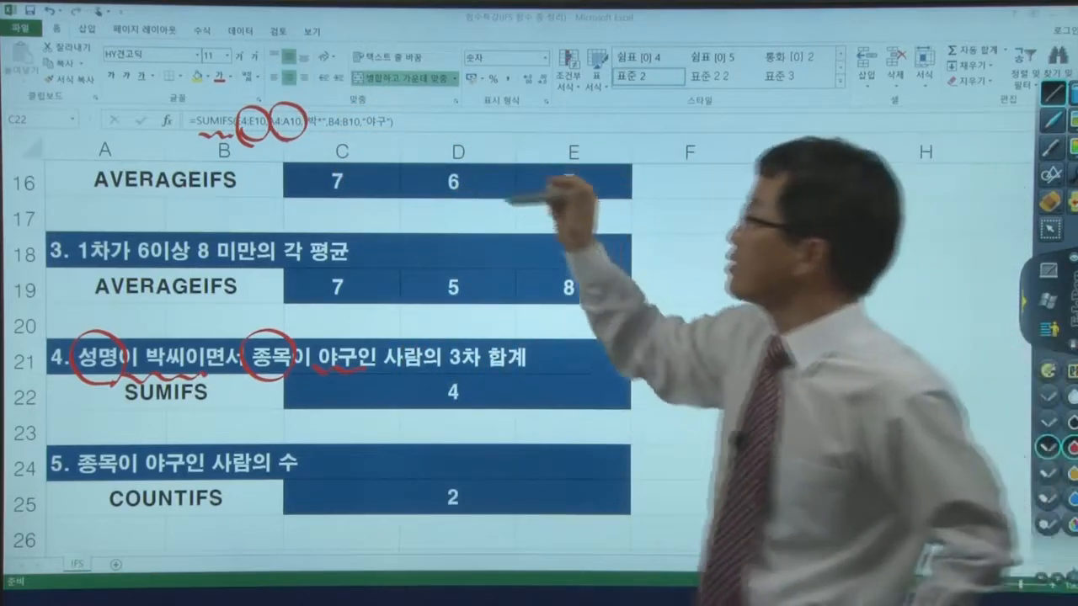
{"action": "mouse_move", "coordinate": [319, 84]}
{"action": "left_mouse_down"}
{"action": "mouse_move", "coordinate": [317, 109]}
{"action": "mouse_move", "coordinate": [327, 97]}
{"action": "left_mouse_up"}
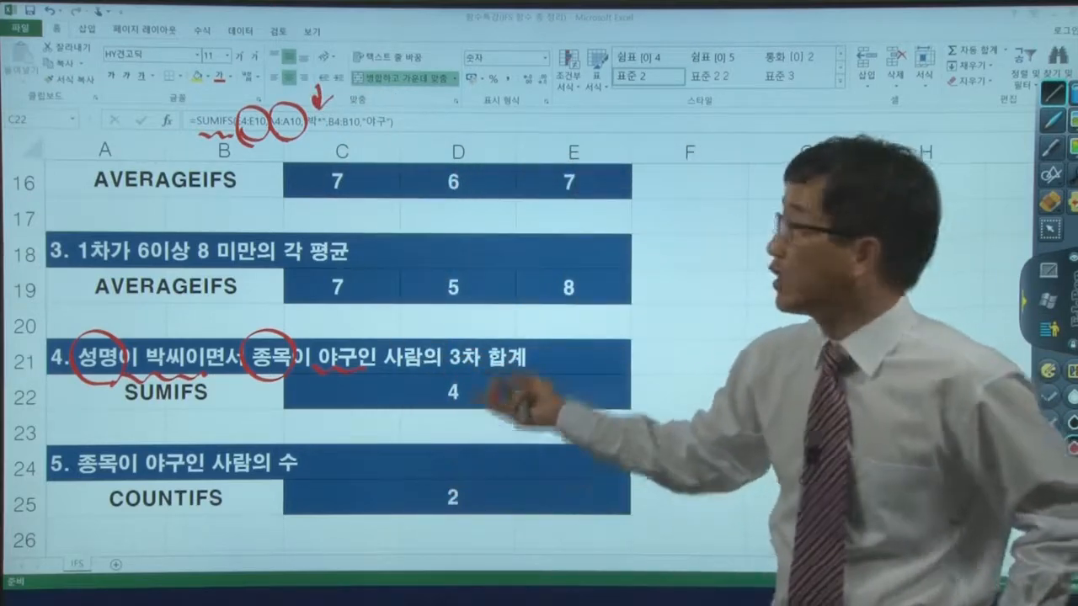
{"action": "mouse_move", "coordinate": [338, 116]}
{"action": "left_mouse_down"}
{"action": "mouse_move", "coordinate": [343, 144]}
{"action": "mouse_move", "coordinate": [331, 111]}
{"action": "mouse_move", "coordinate": [345, 146]}
{"action": "left_mouse_up"}
{"action": "mouse_move", "coordinate": [378, 84]}
{"action": "left_mouse_down"}
{"action": "mouse_move", "coordinate": [378, 111]}
{"action": "mouse_move", "coordinate": [388, 102]}
{"action": "left_mouse_up"}
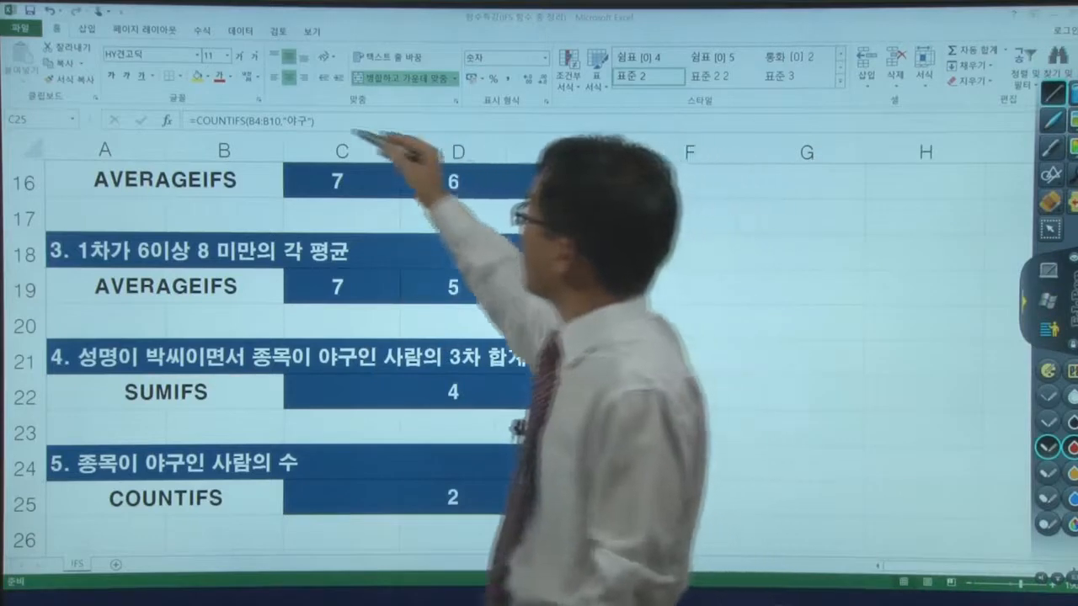
- Show the COUNTIFS formula of C25 and draw red arrows at its range B4:B10 and criterion "야구"
{"action": "left_click_drag", "start_coordinate": [269, 81], "coordinate": [266, 110]}
{"action": "left_click_drag", "start_coordinate": [308, 77], "coordinate": [305, 109]}
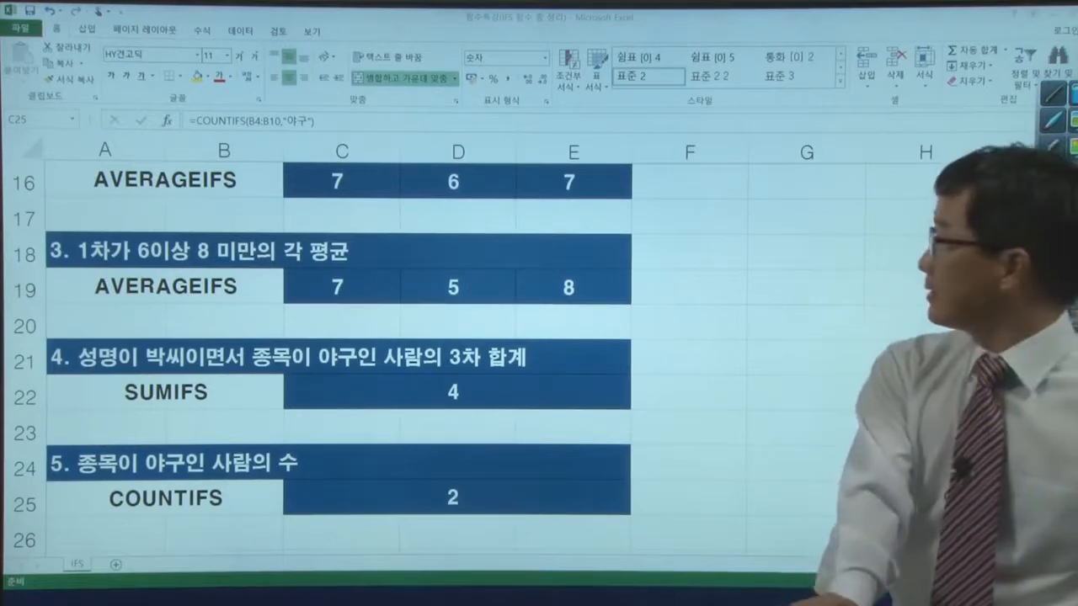
- Return to the score table at the start of the sheet and bring up the open windows for switching
{"action": "scroll", "coordinate": [824, 300], "scroll_direction": "up", "scroll_amount": 2}
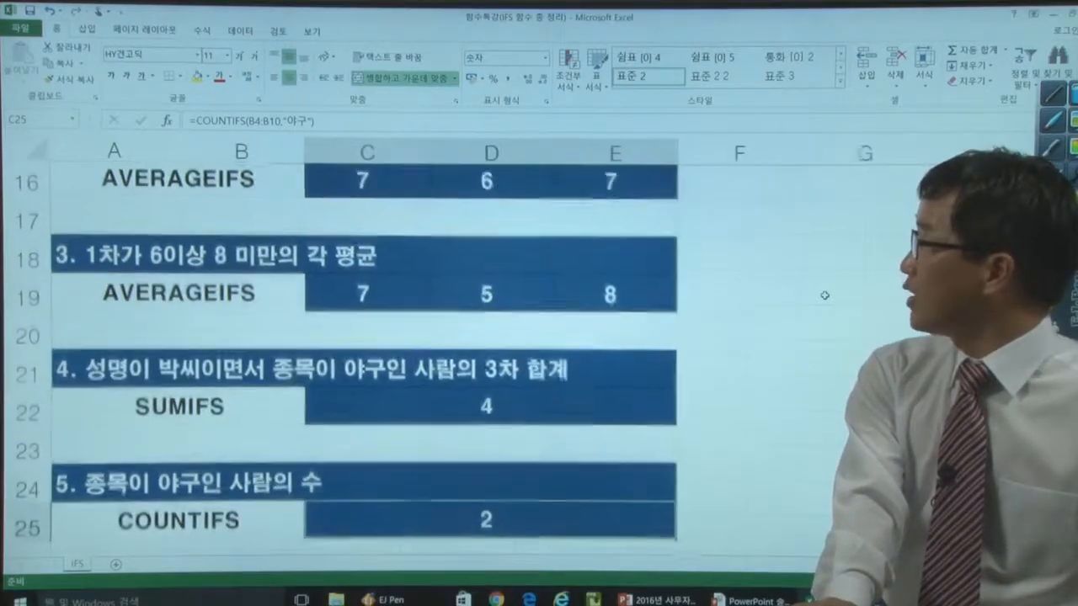
{"action": "scroll", "coordinate": [825, 295], "scroll_direction": "down", "scroll_amount": 3}
{"action": "scroll", "coordinate": [825, 296], "scroll_direction": "up", "scroll_amount": 5}
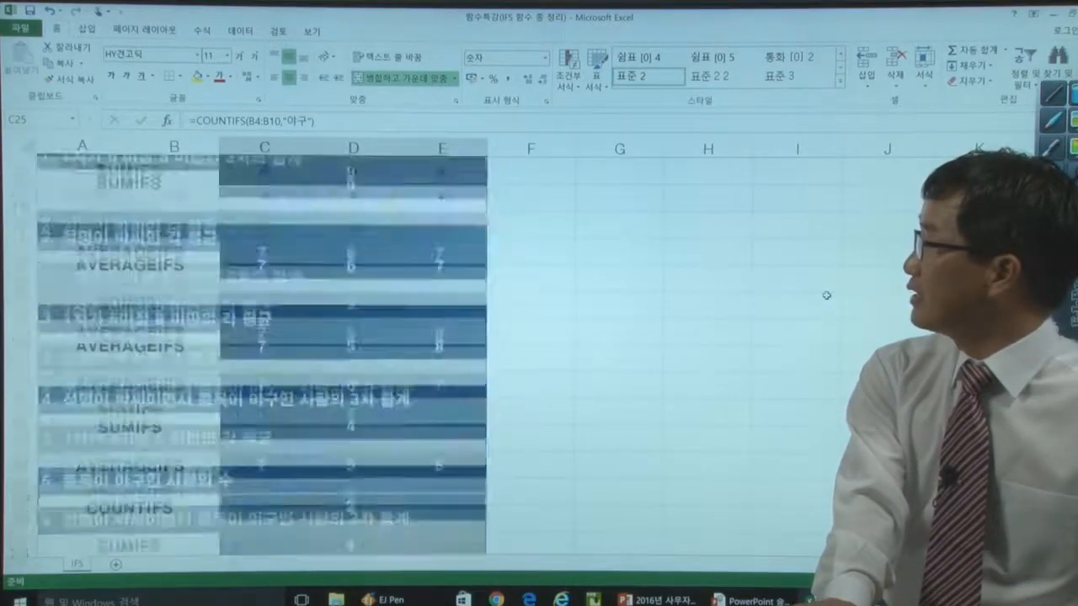
{"action": "scroll", "coordinate": [826, 296], "scroll_direction": "up", "scroll_amount": 3}
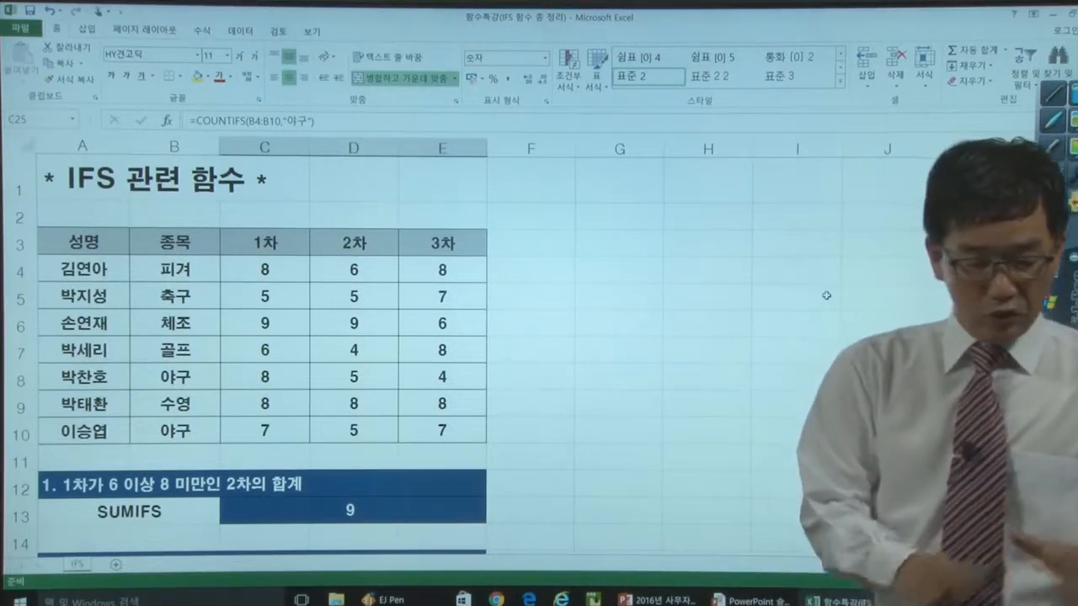
{"action": "key", "text": "alt+Tab"}
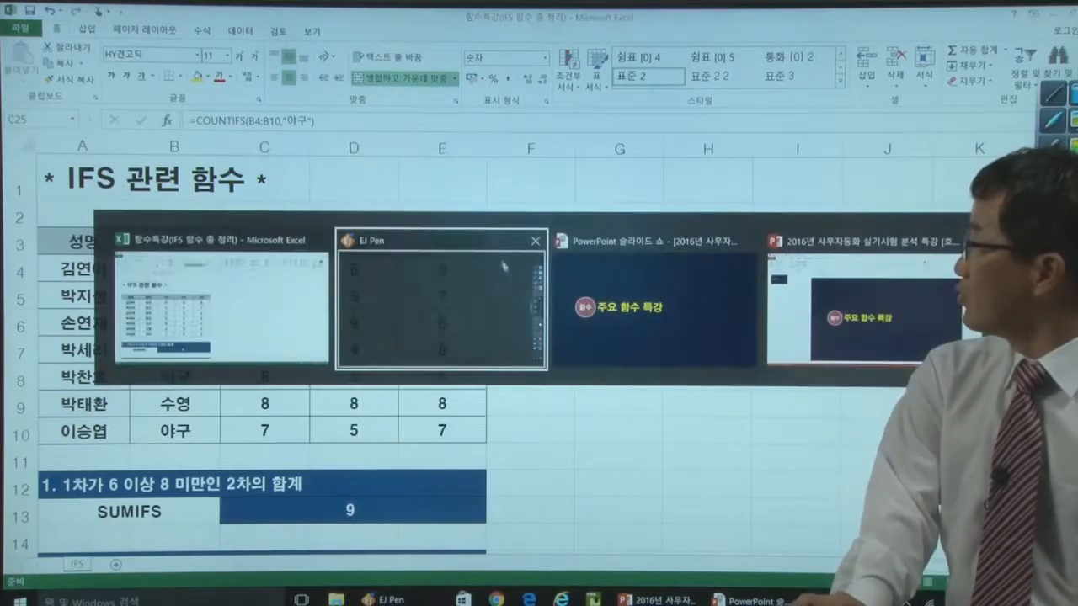